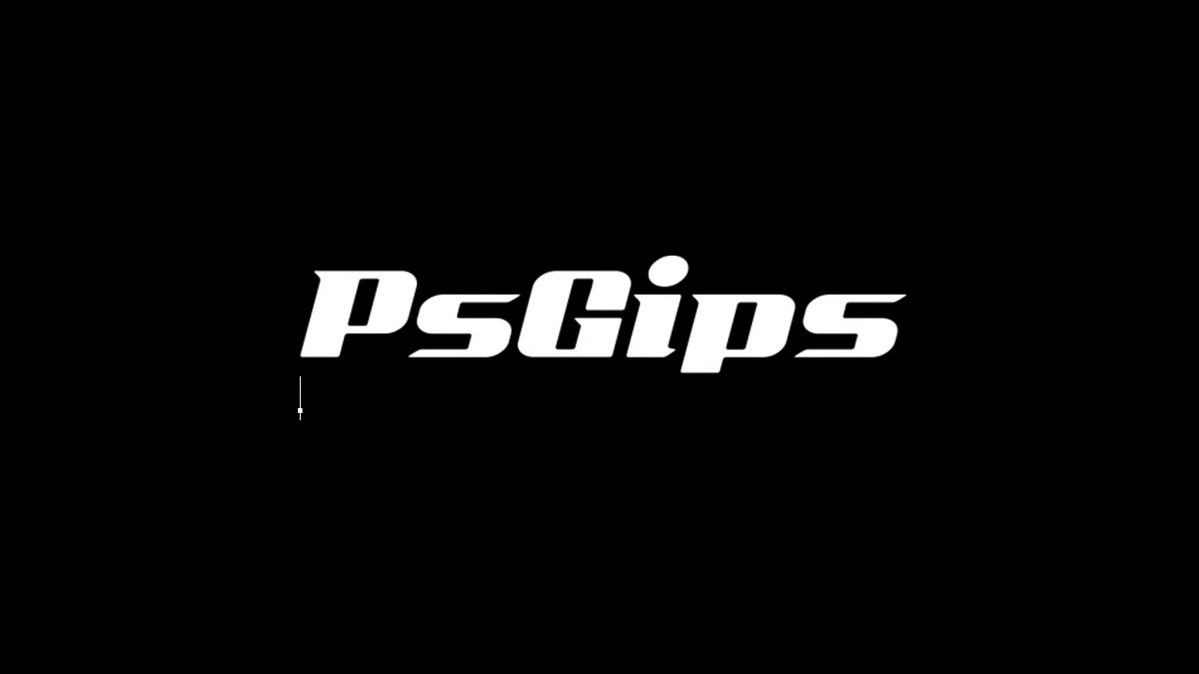
Step: Add and commit the tagline 'Photoshop tutorials for beginners.' beneath the PsGips logo
{"action": "type", "text": "Photoshop tutorials for begin"}
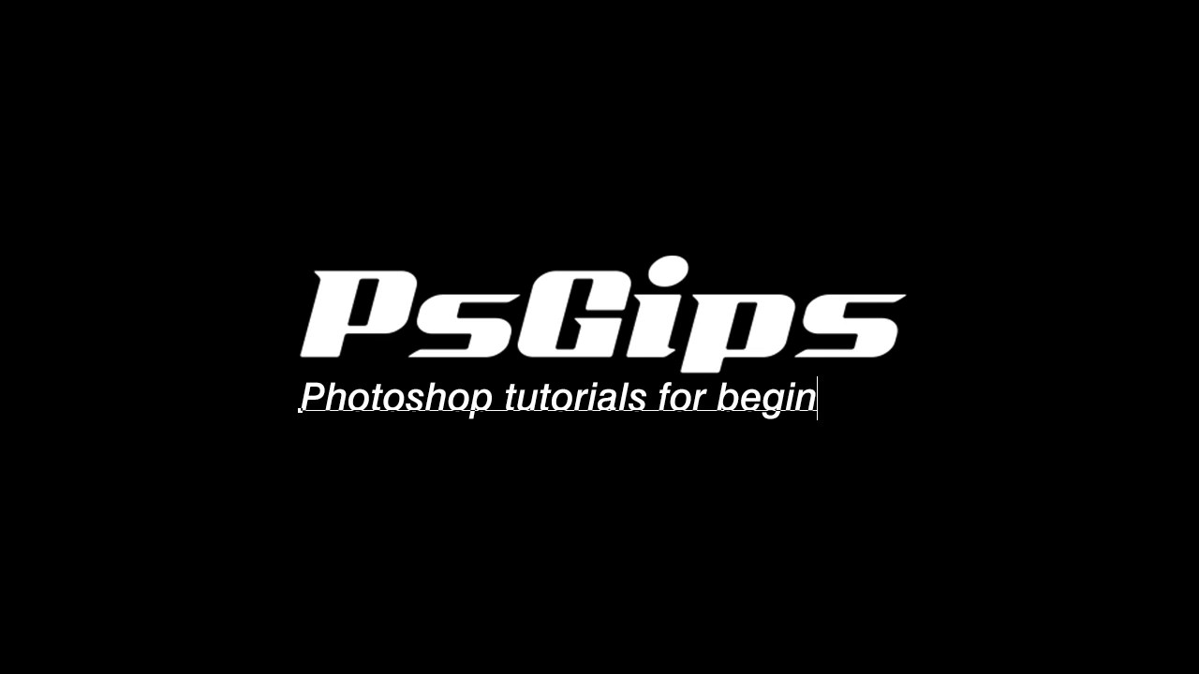
{"action": "type", "text": "ners."}
{"action": "key", "text": "ctrl+Return"}
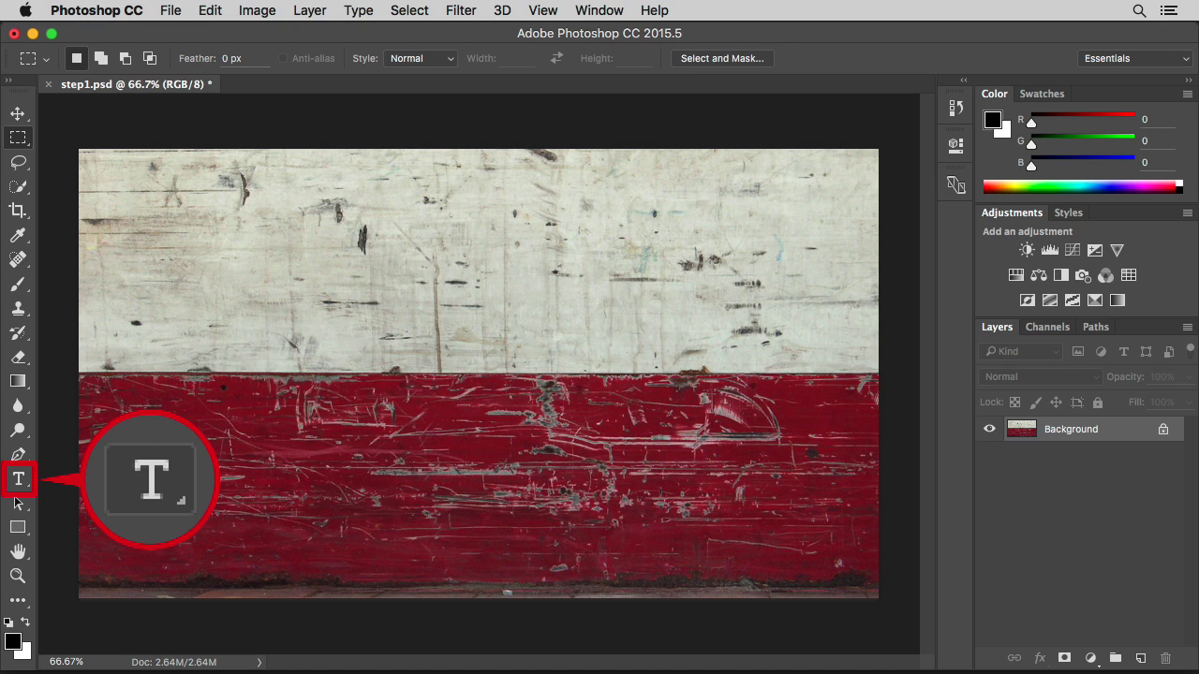
Step: Set the Type tool to Stencil Sans, 250 pt, with Smooth anti-aliasing
{"action": "left_click", "coordinate": [20, 481]}
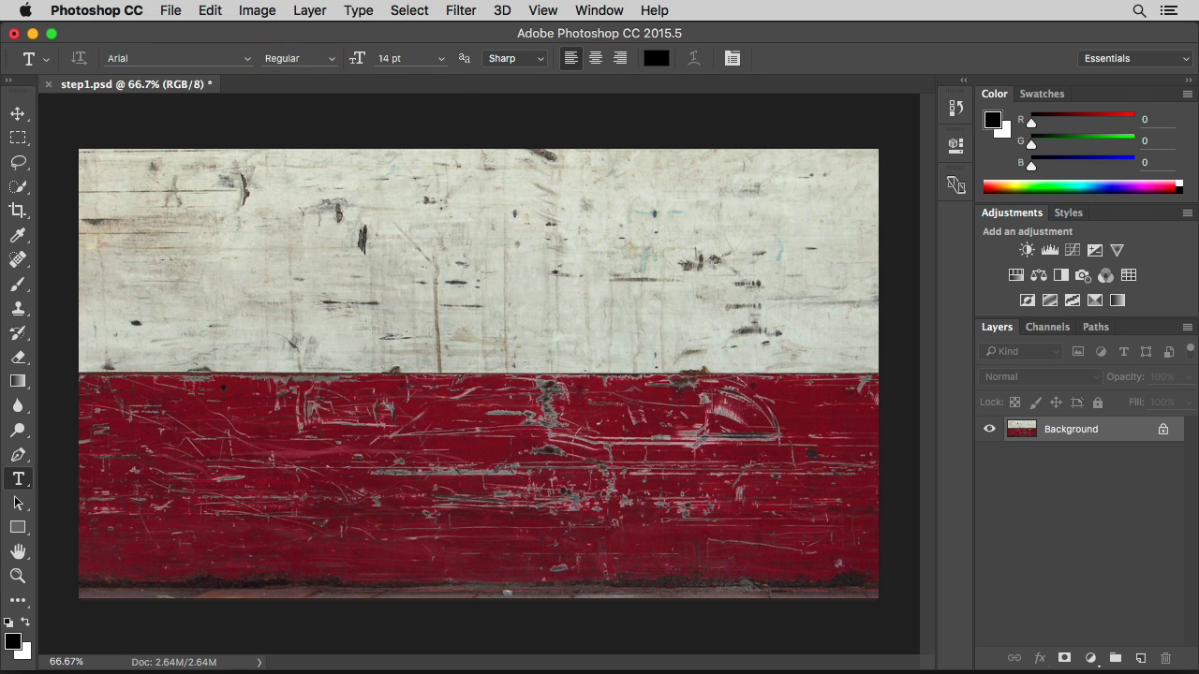
{"action": "left_click", "coordinate": [248, 59]}
{"action": "scroll", "coordinate": [424, 445], "scroll_direction": "down", "scroll_amount": 15}
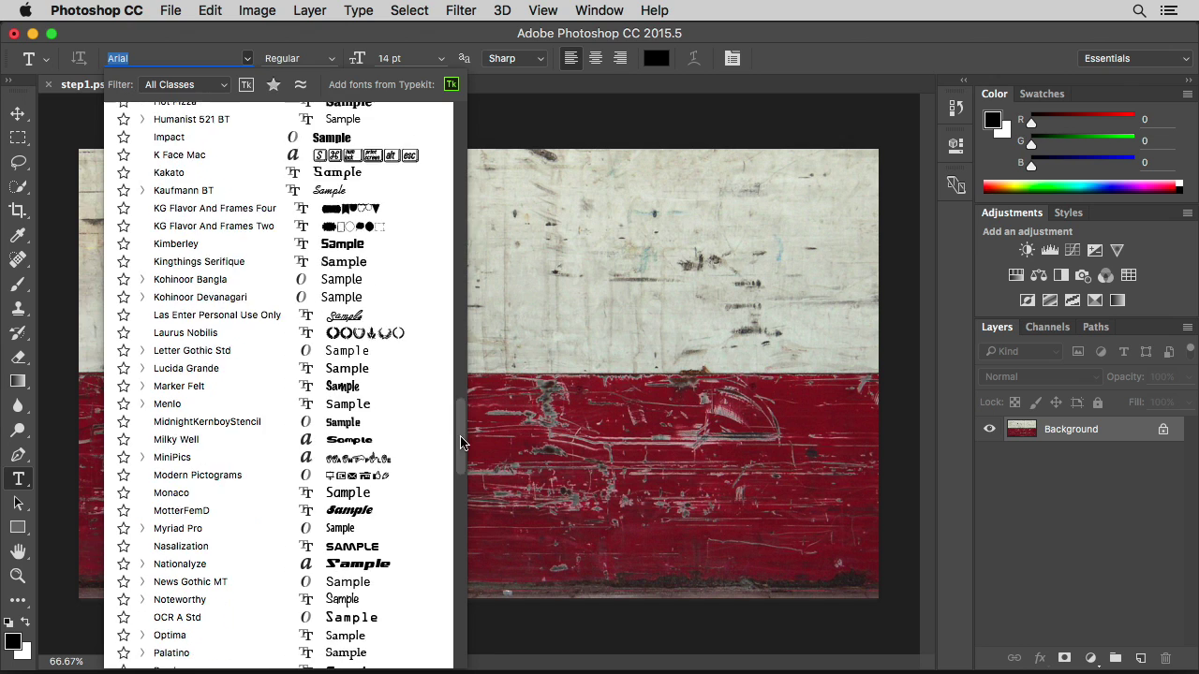
{"action": "scroll", "coordinate": [423, 445], "scroll_direction": "down", "scroll_amount": 15}
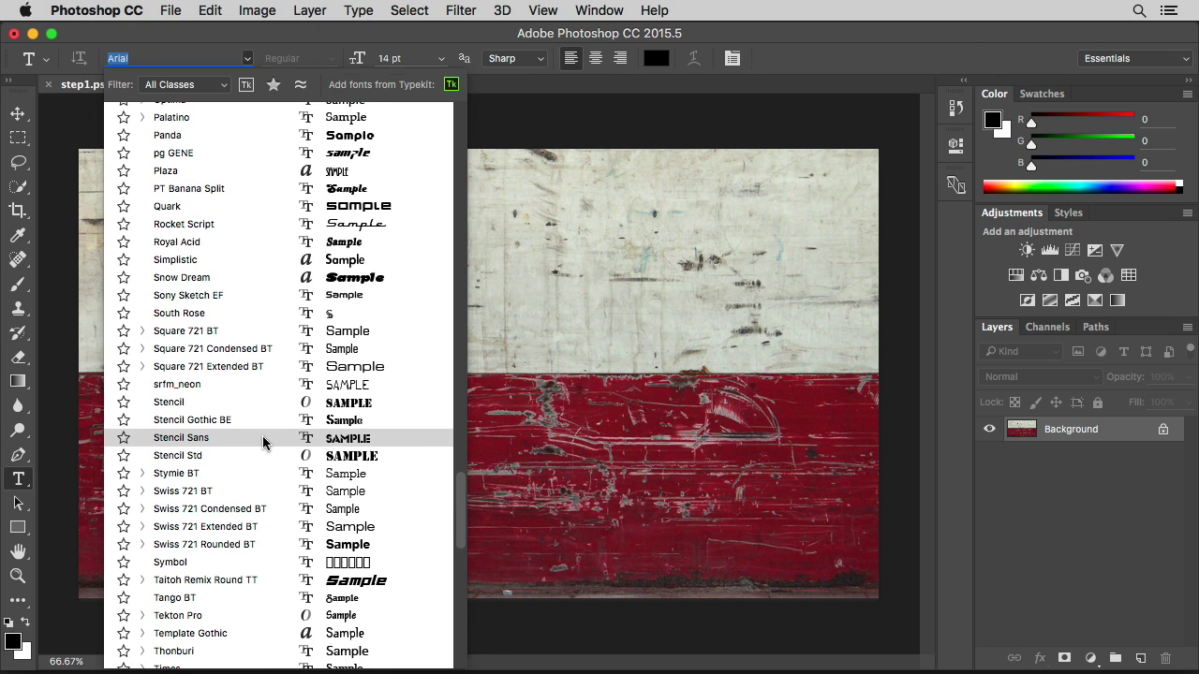
{"action": "left_click", "coordinate": [263, 443]}
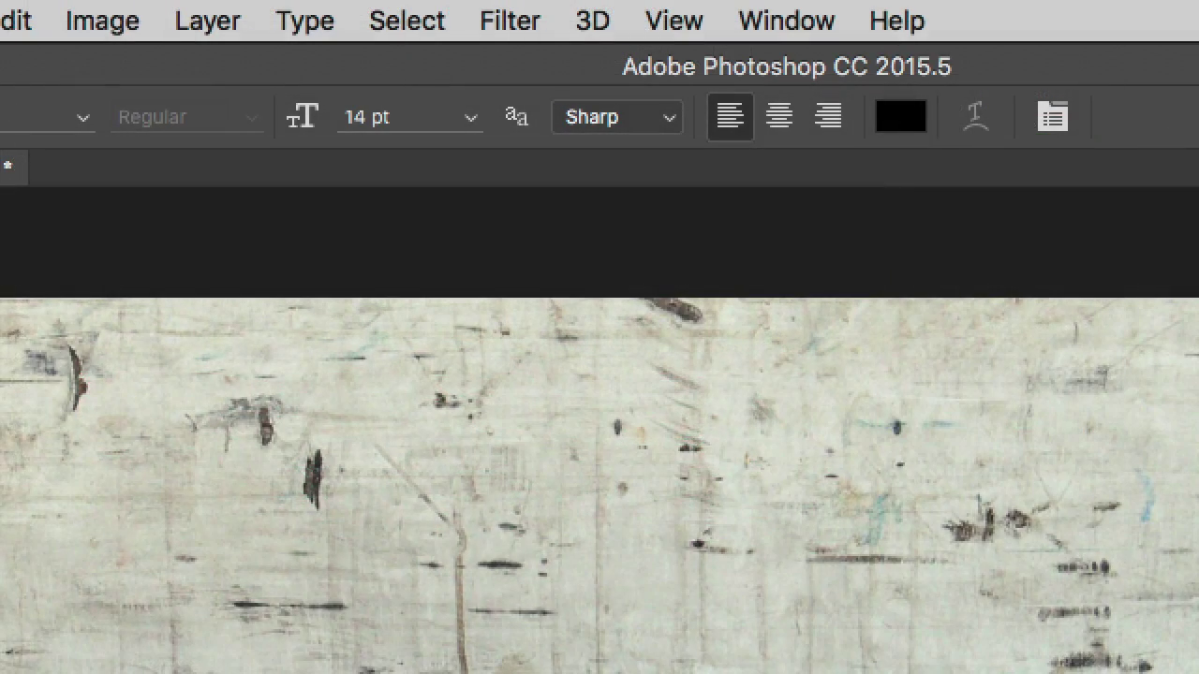
{"action": "left_click", "coordinate": [396, 116]}
{"action": "type", "text": "250"}
{"action": "key", "text": "Return"}
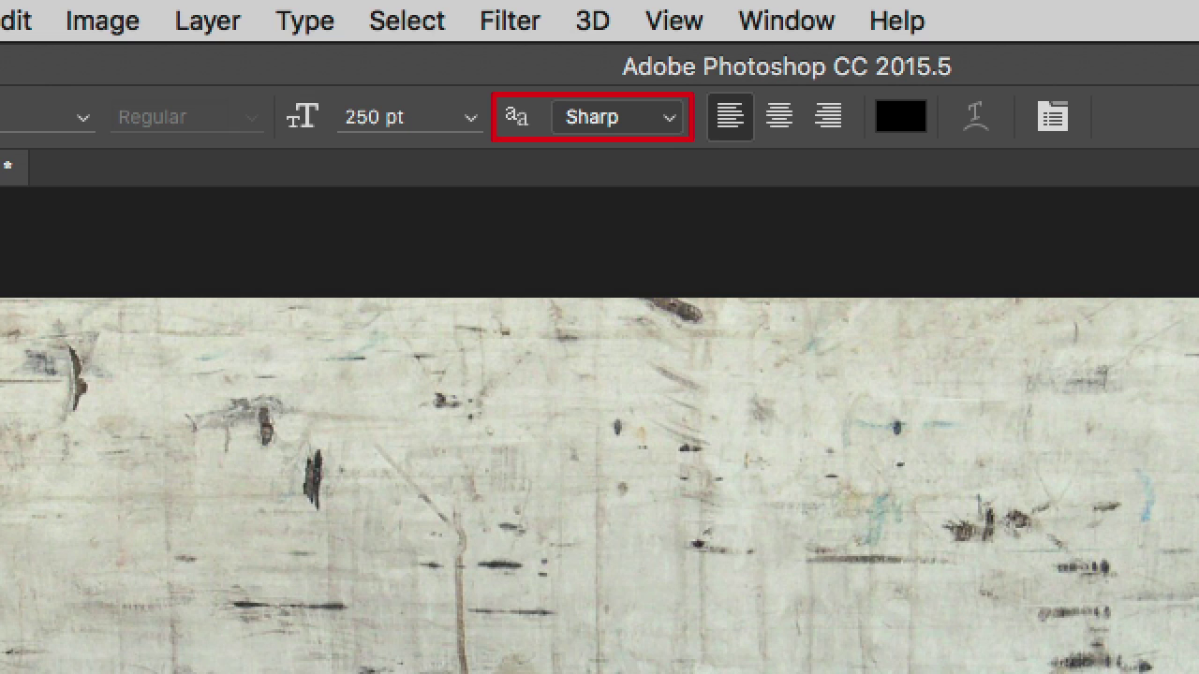
{"action": "left_click", "coordinate": [669, 118]}
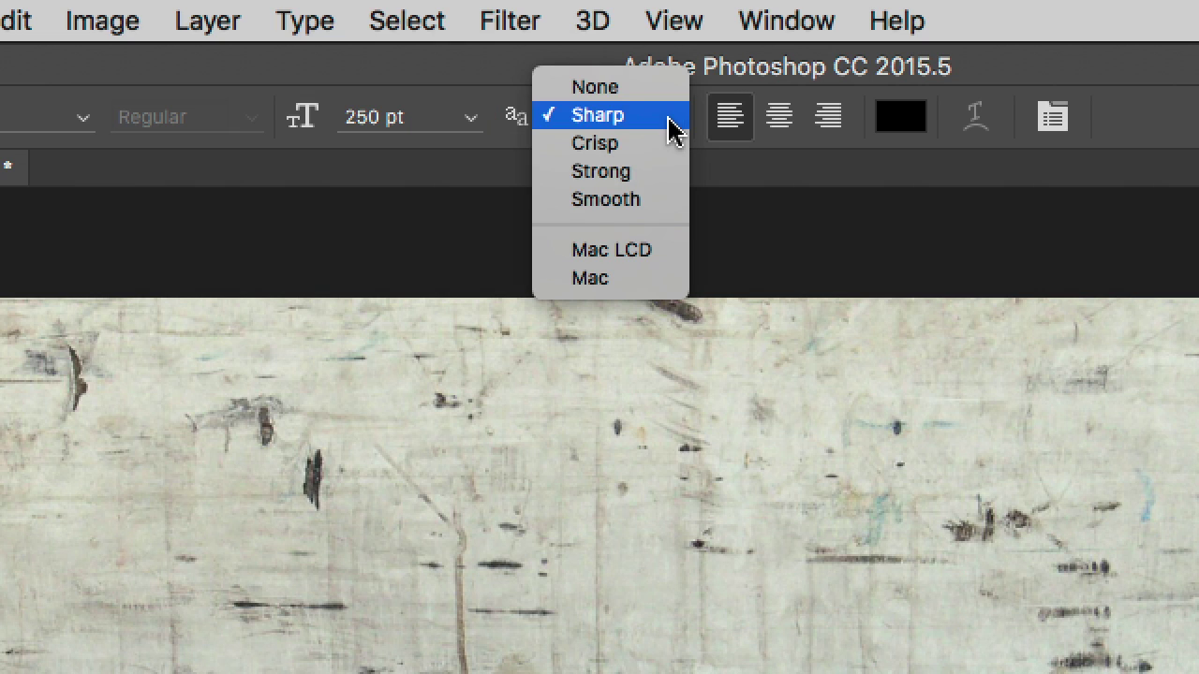
{"action": "left_click", "coordinate": [609, 199]}
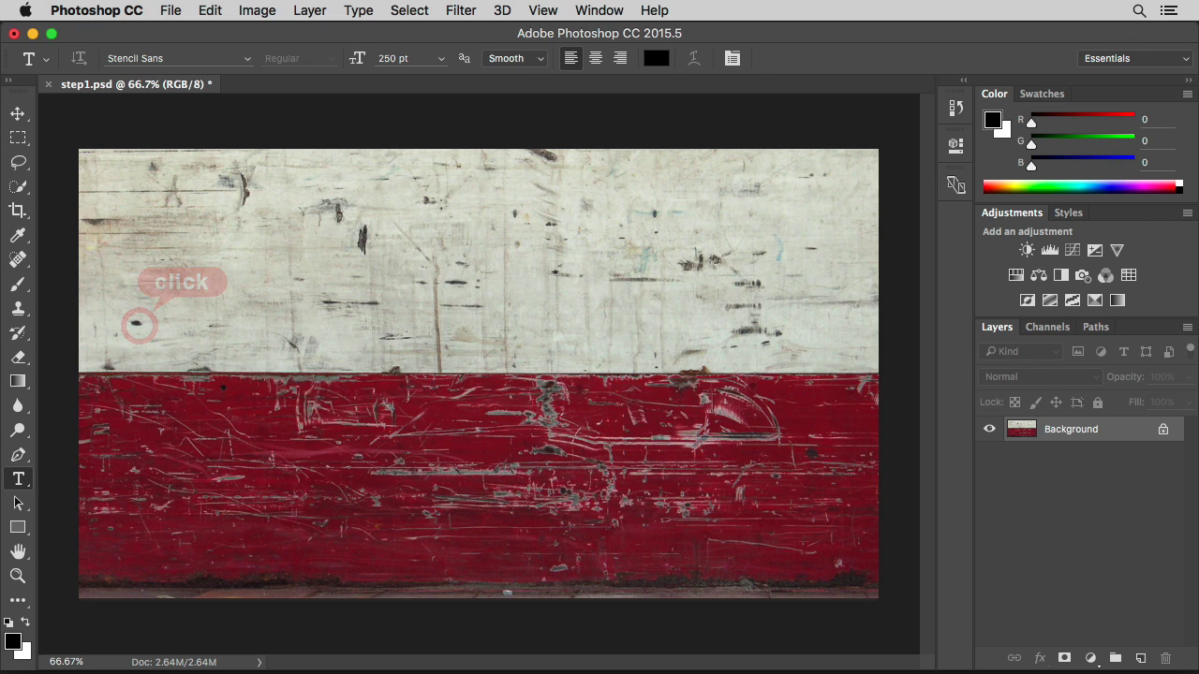
Step: Type GRUNGE on the white boards and move it slightly higher
{"action": "left_click", "coordinate": [139, 322]}
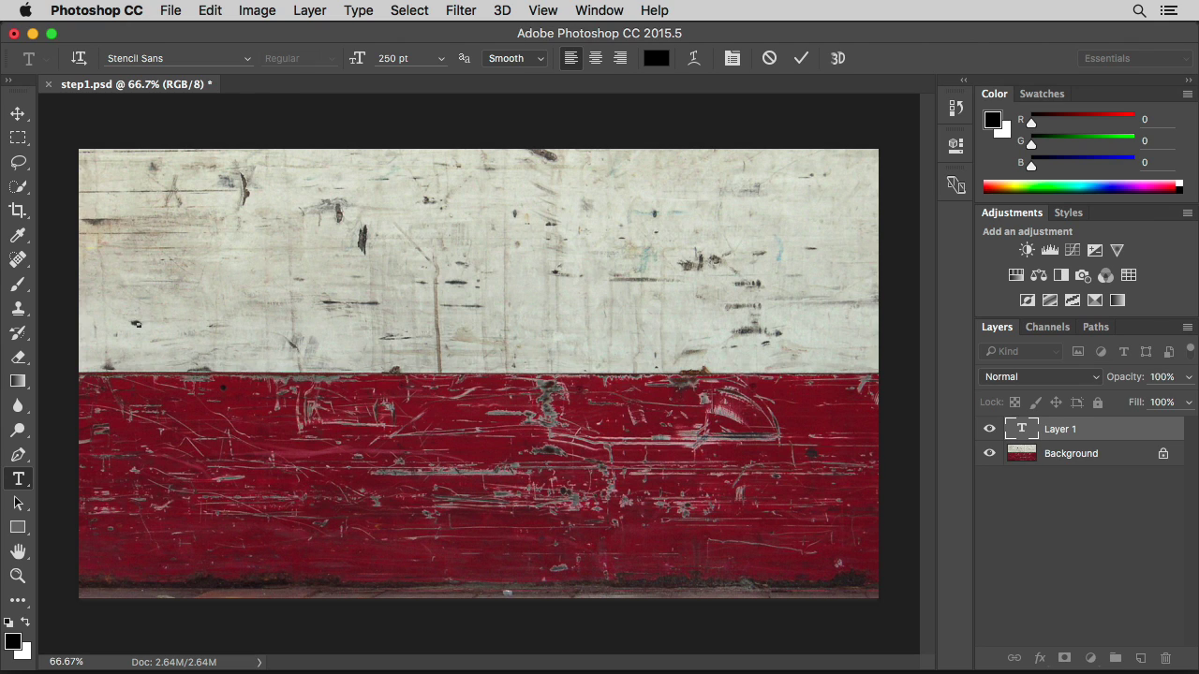
{"action": "type", "text": "GR"}
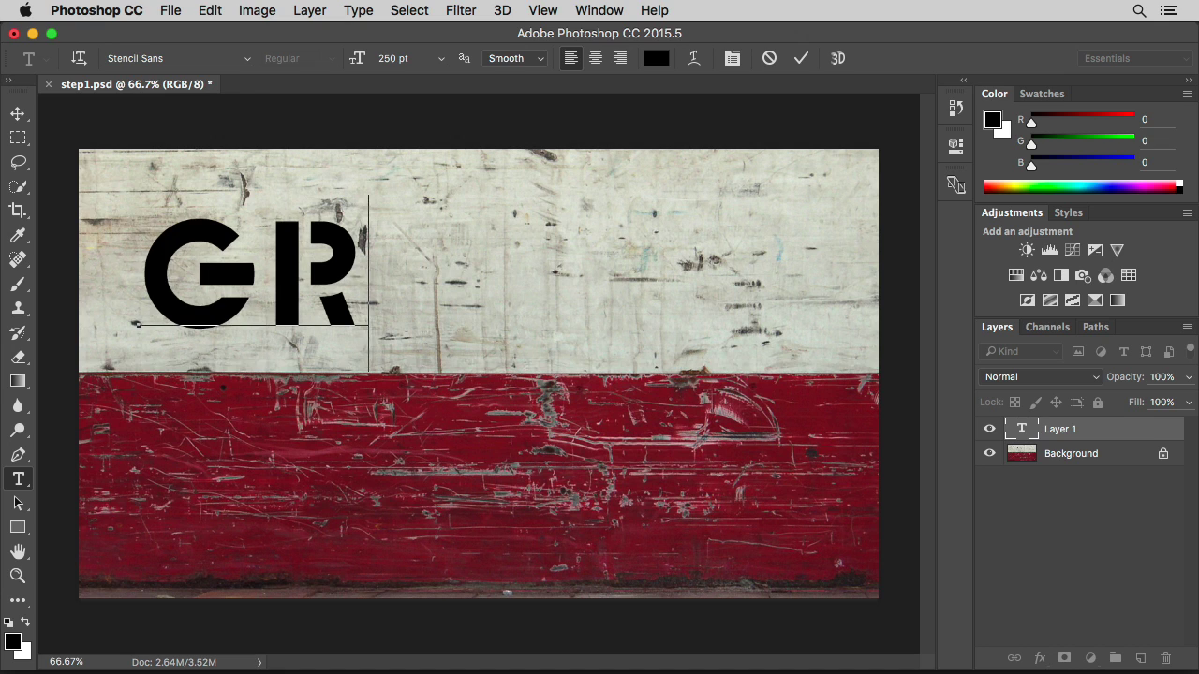
{"action": "type", "text": "UNGE"}
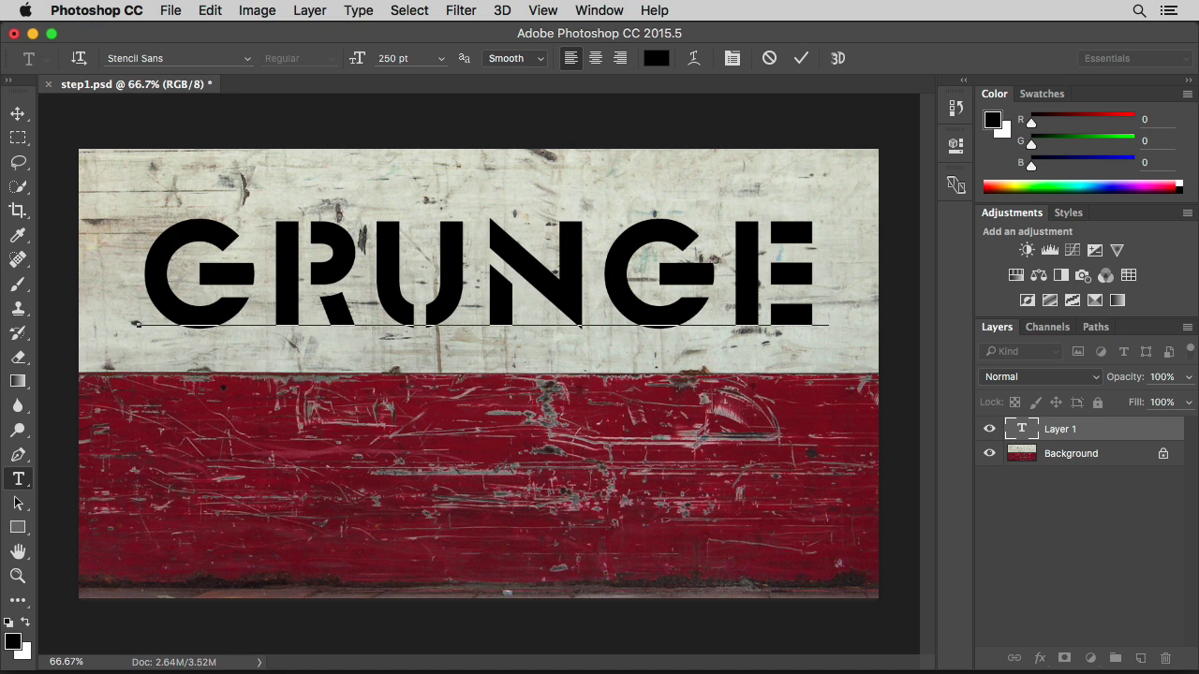
{"action": "key", "text": "Return"}
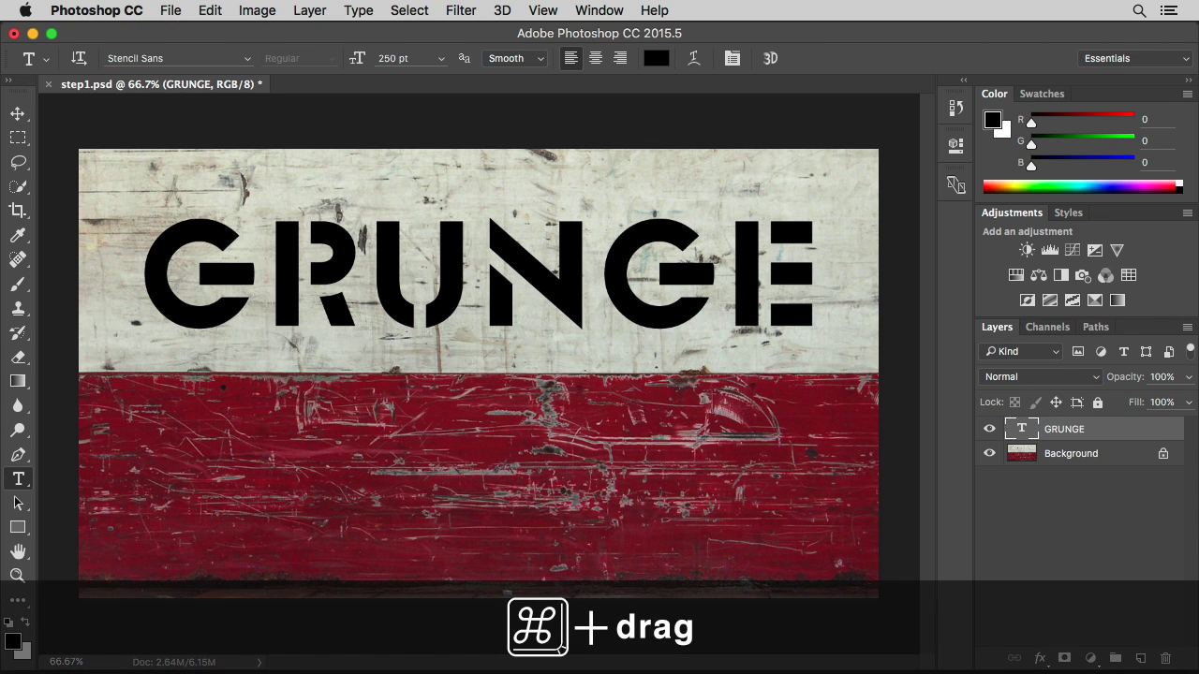
{"action": "left_click_drag", "start_coordinate": [459, 287], "coordinate": [459, 265]}
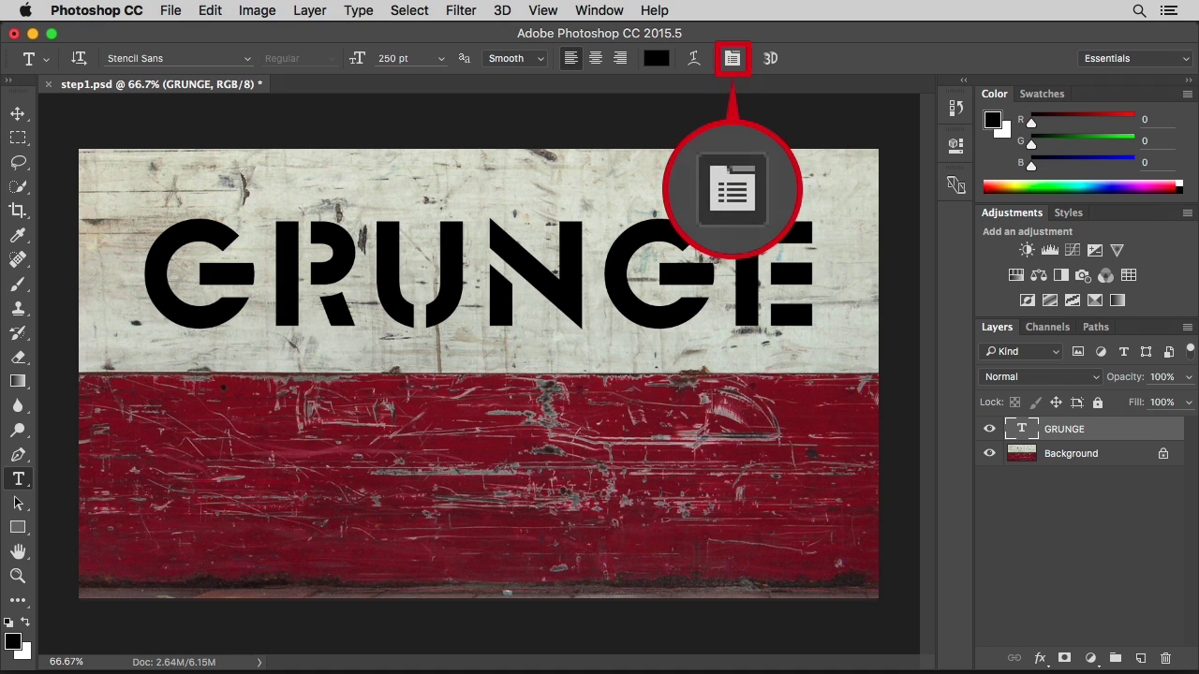
{"action": "left_click", "coordinate": [732, 60]}
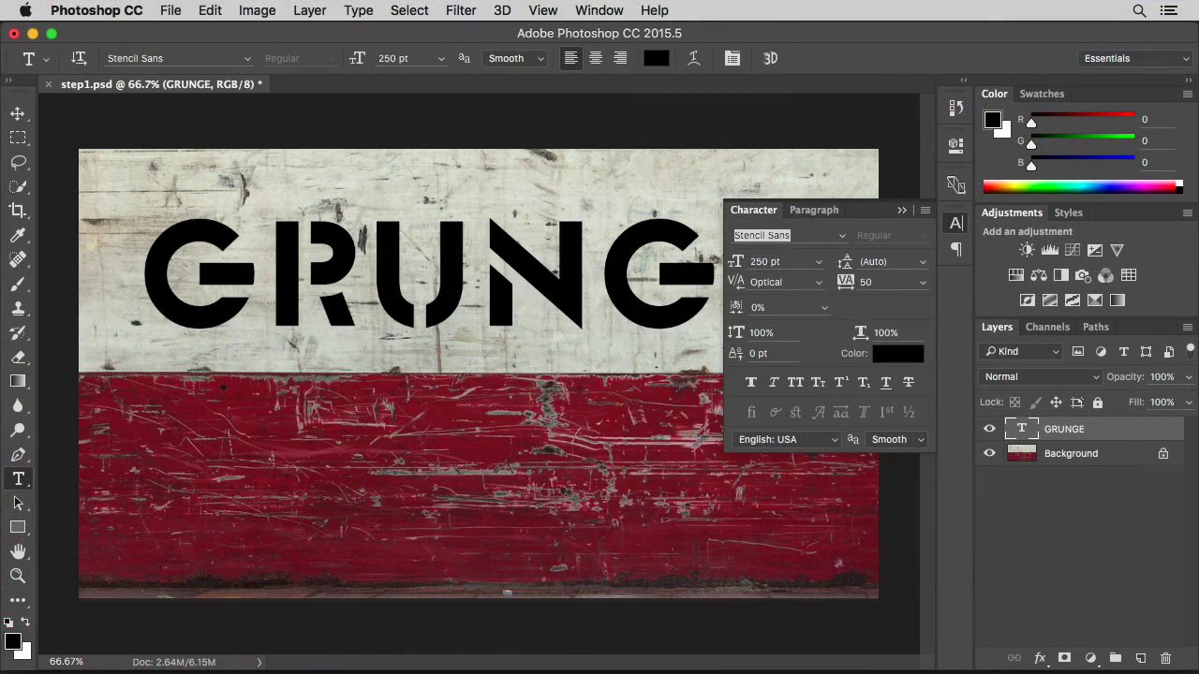
{"action": "left_click", "coordinate": [957, 226]}
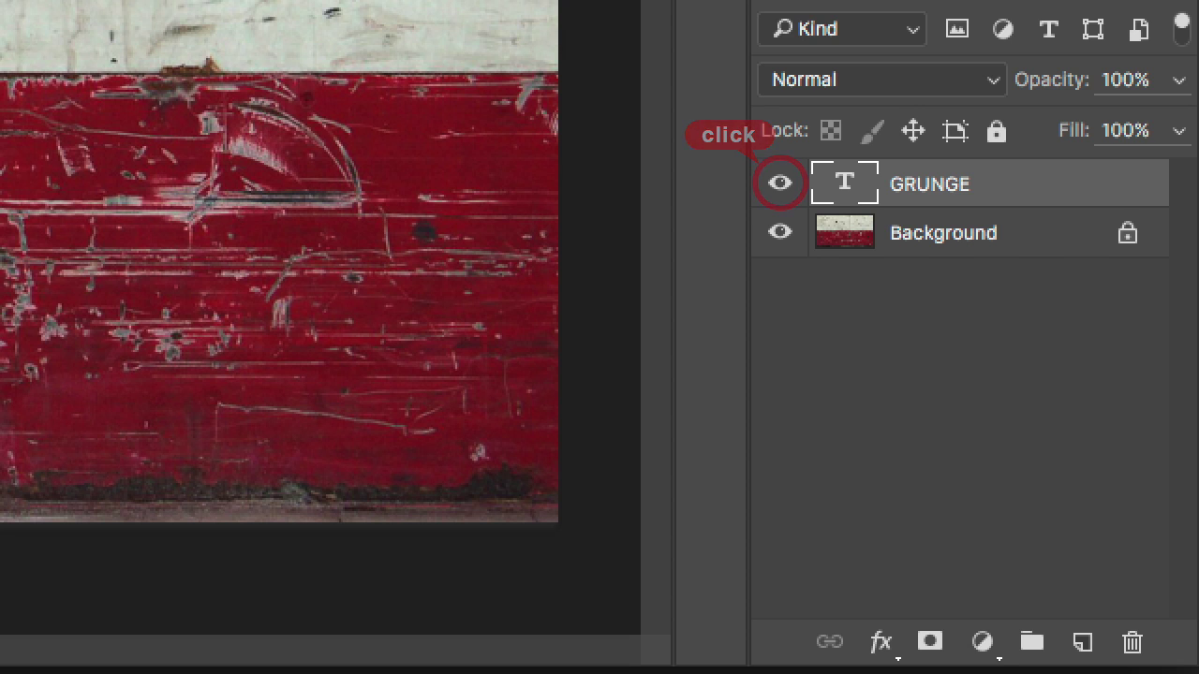
Step: Hide the GRUNGE type layer and load its letter shapes as a selection
{"action": "left_click", "coordinate": [780, 187]}
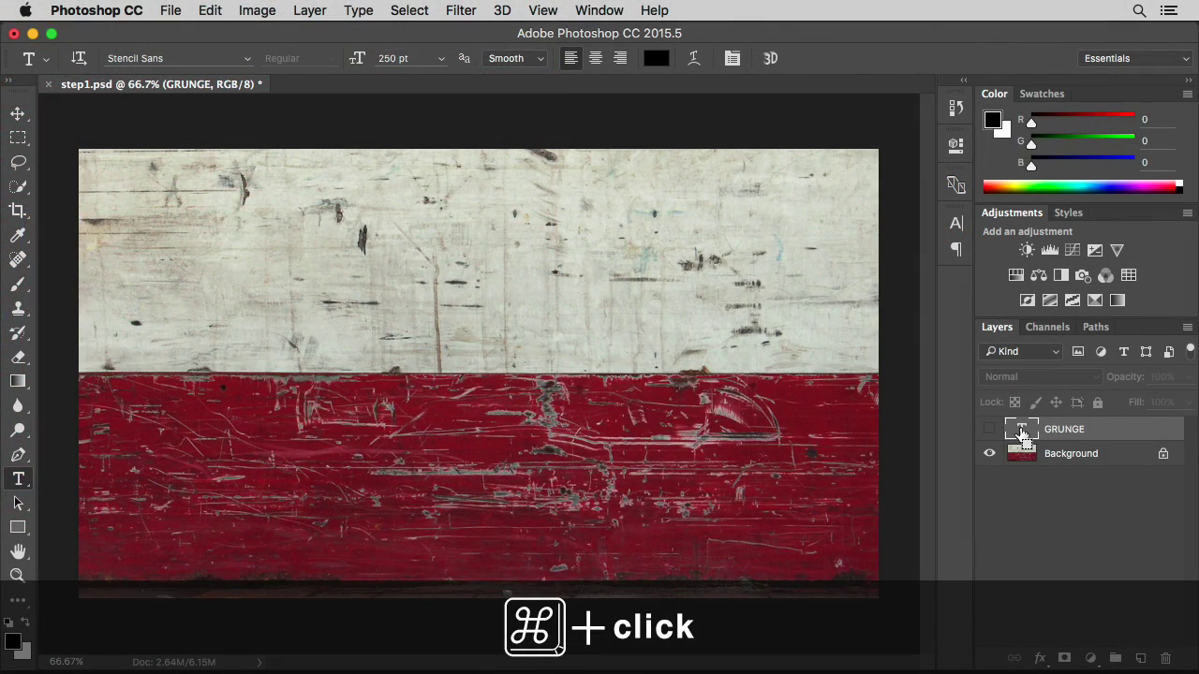
{"action": "left_click", "coordinate": [1023, 432], "text": "super"}
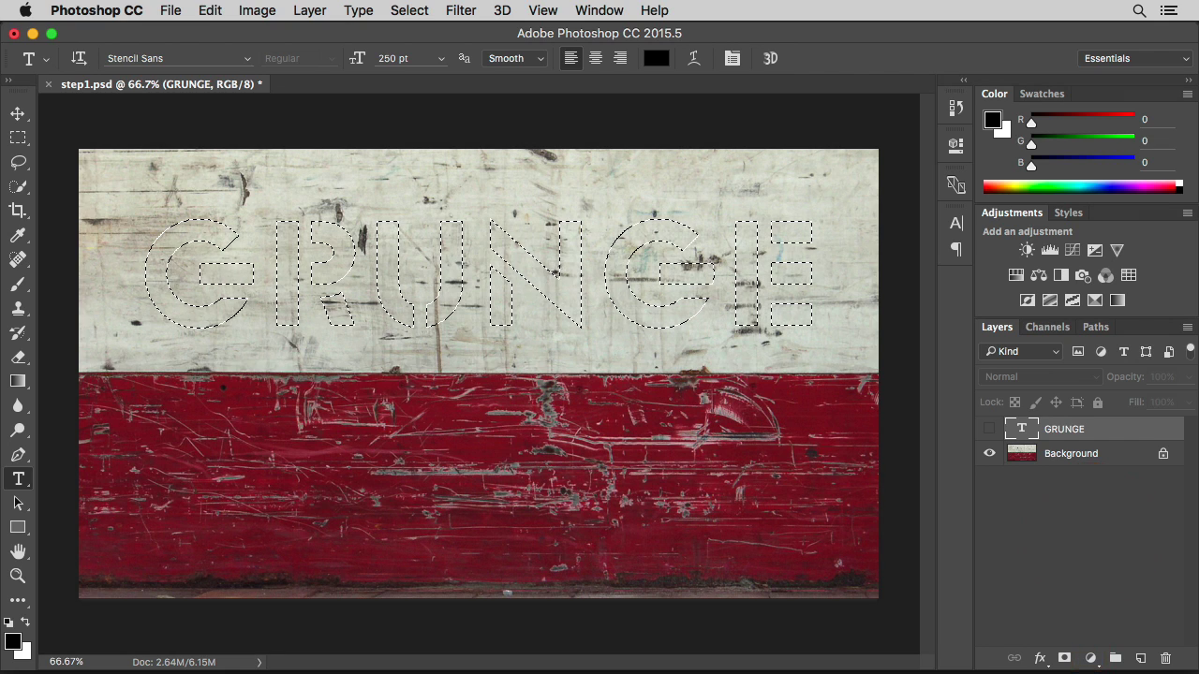
{"action": "left_click", "coordinate": [1090, 658]}
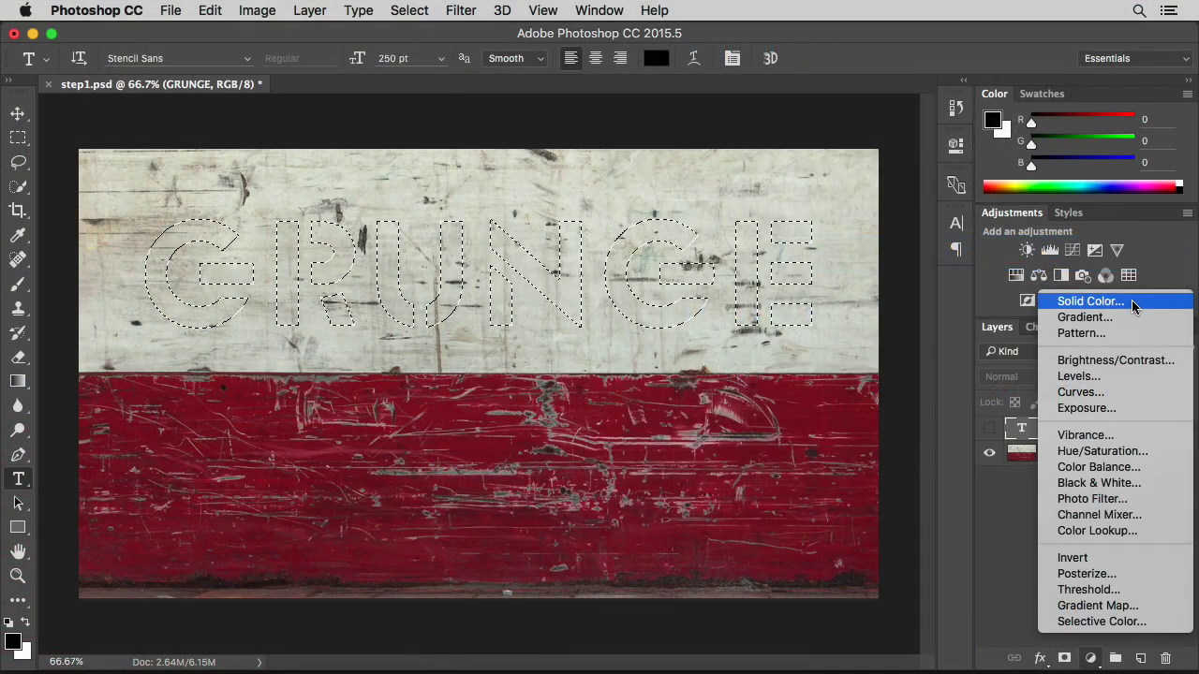
Step: Add a Solid Color fill layer in dark grey with saturation 10 and brightness 20
{"action": "left_click", "coordinate": [1131, 301]}
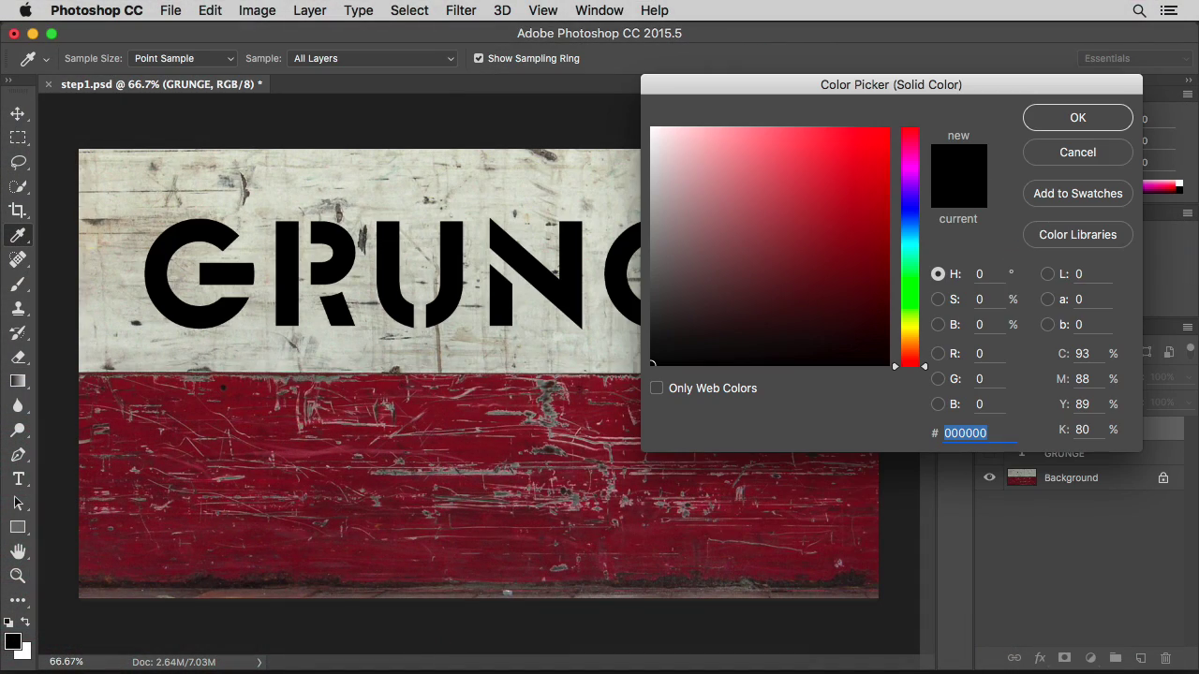
{"action": "left_click", "coordinate": [983, 298]}
{"action": "type", "text": "10"}
{"action": "left_click", "coordinate": [981, 325]}
{"action": "type", "text": "20"}
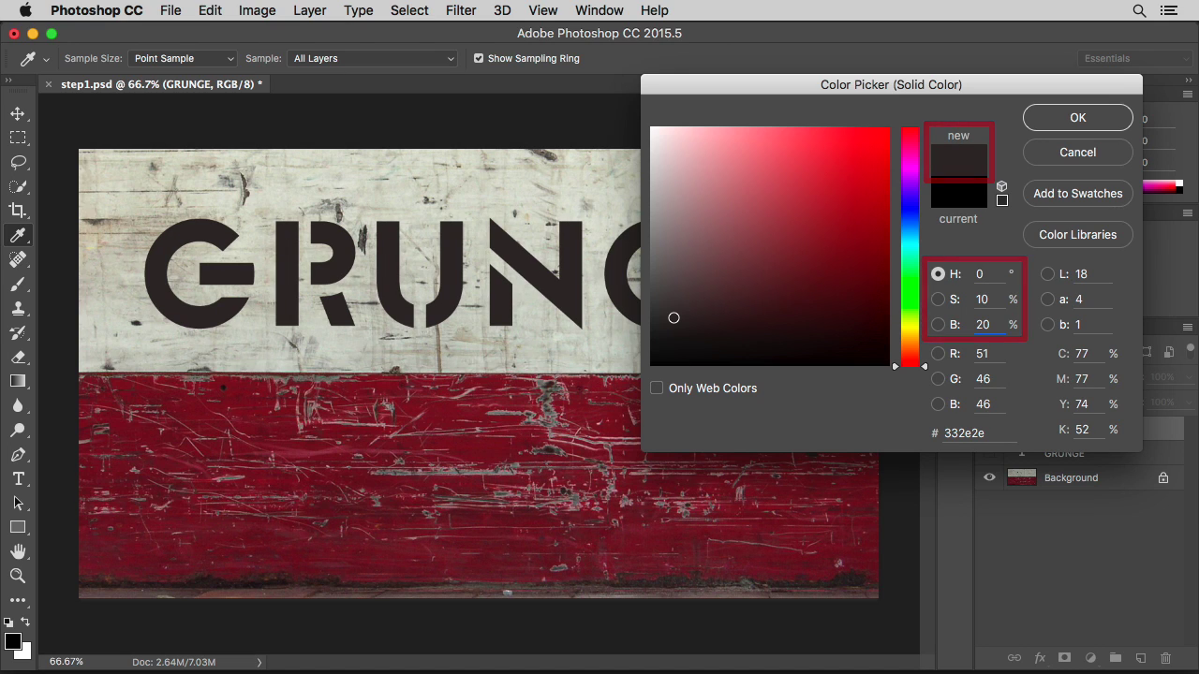
{"action": "left_click", "coordinate": [1077, 120]}
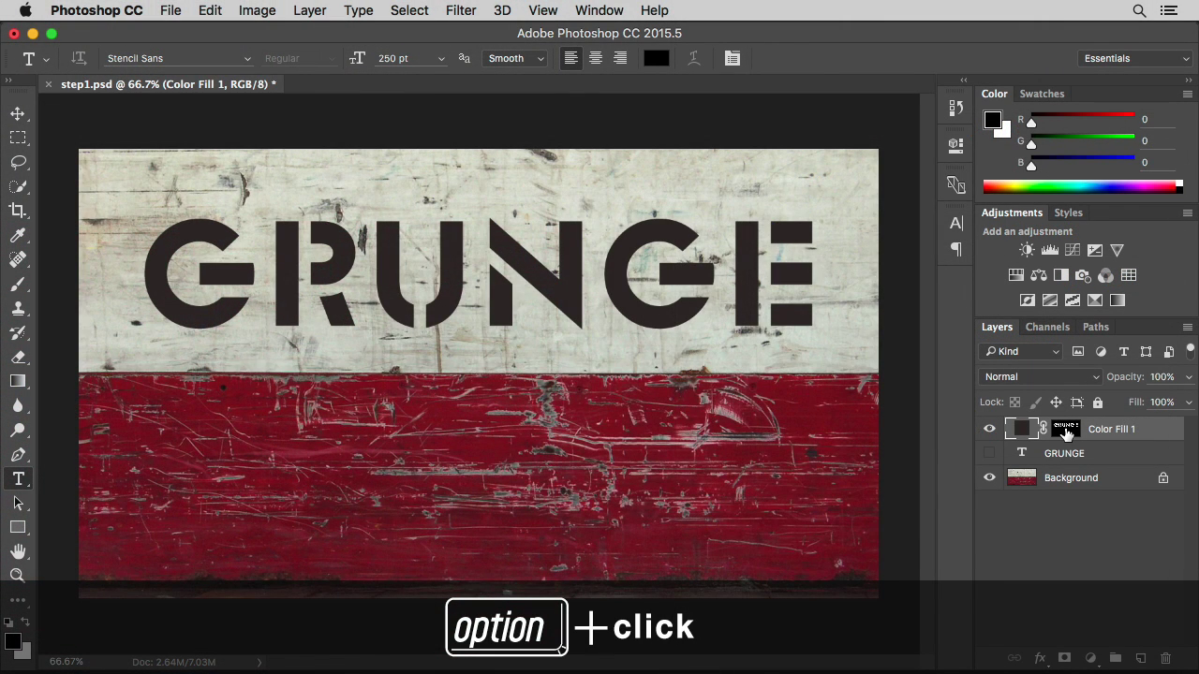
Step: View Color Fill 1's mask on its own and bring up the Filter Gallery
{"action": "left_click", "coordinate": [1066, 430], "text": "alt"}
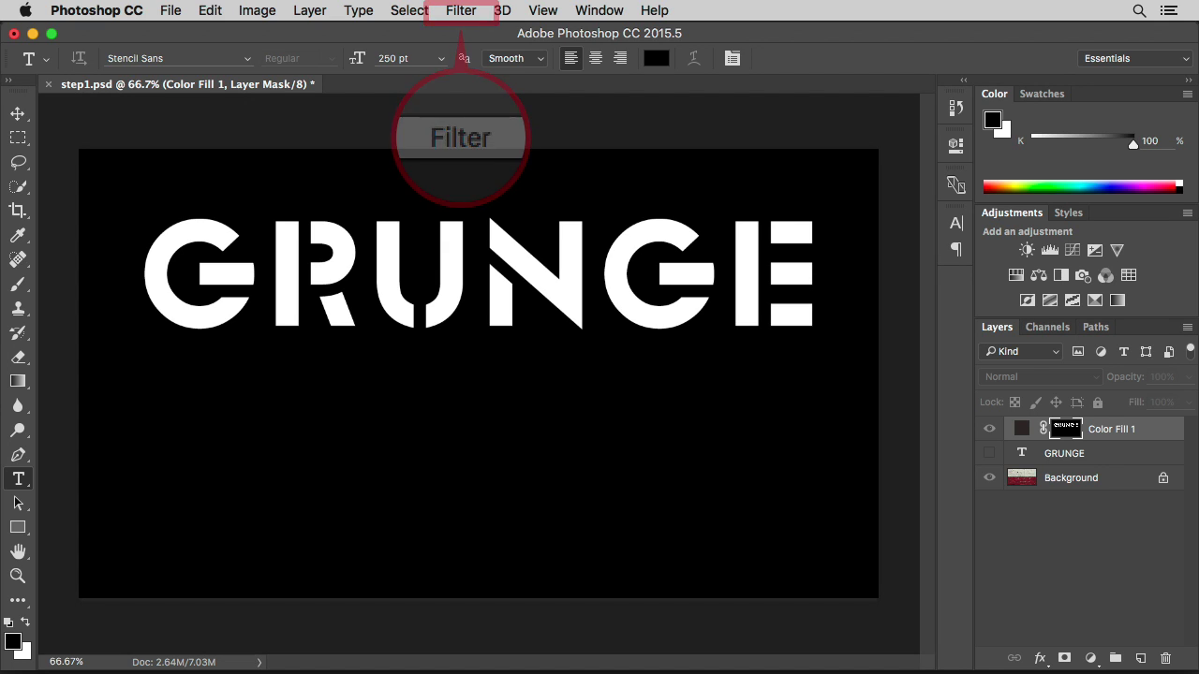
{"action": "left_click", "coordinate": [461, 11]}
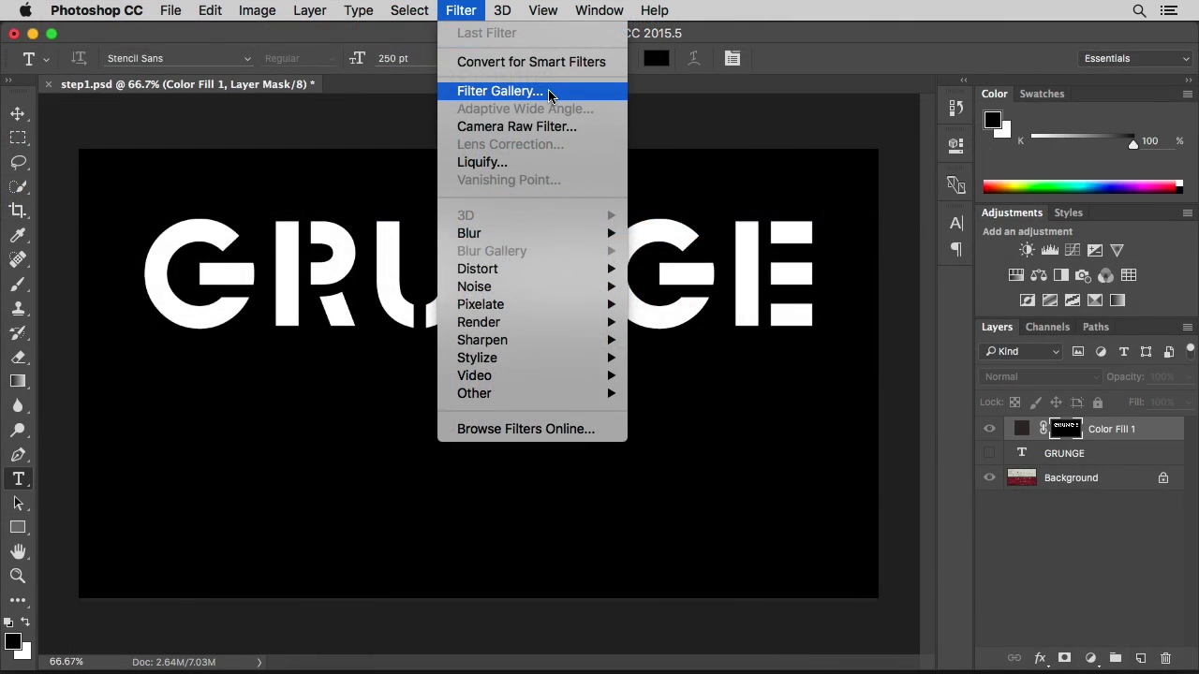
{"action": "left_click", "coordinate": [550, 93]}
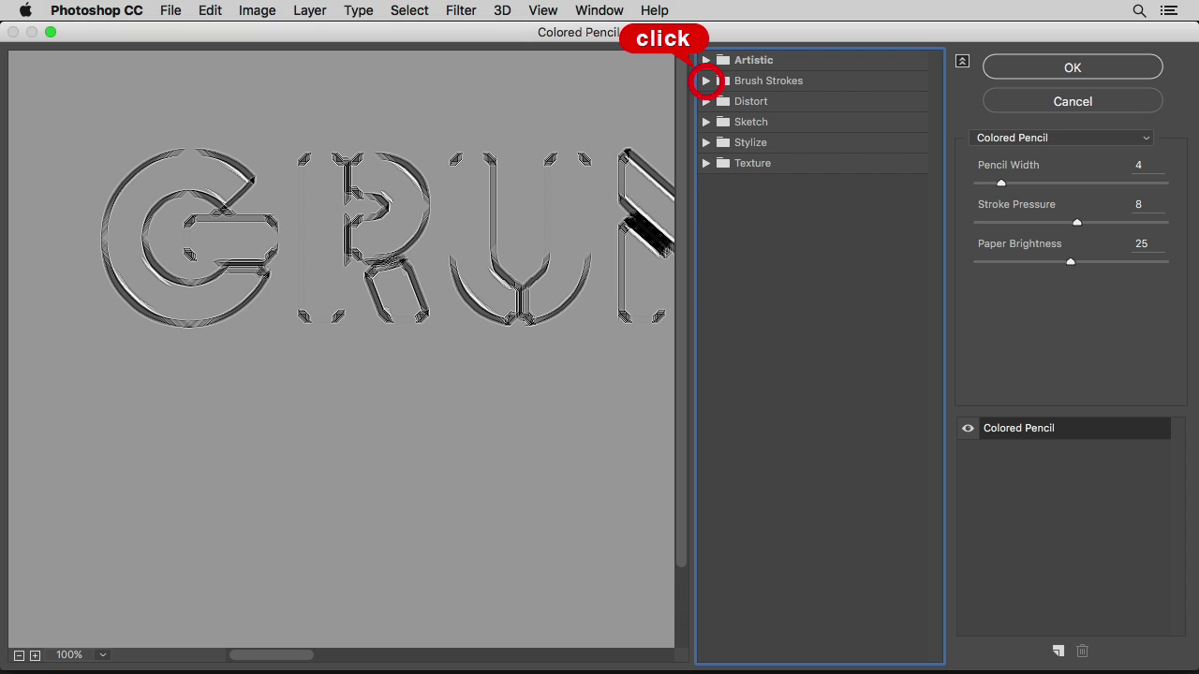
Step: Apply the Brush Strokes Spatter filter with Spray Radius lowered to 3 to the mask
{"action": "left_click", "coordinate": [705, 81]}
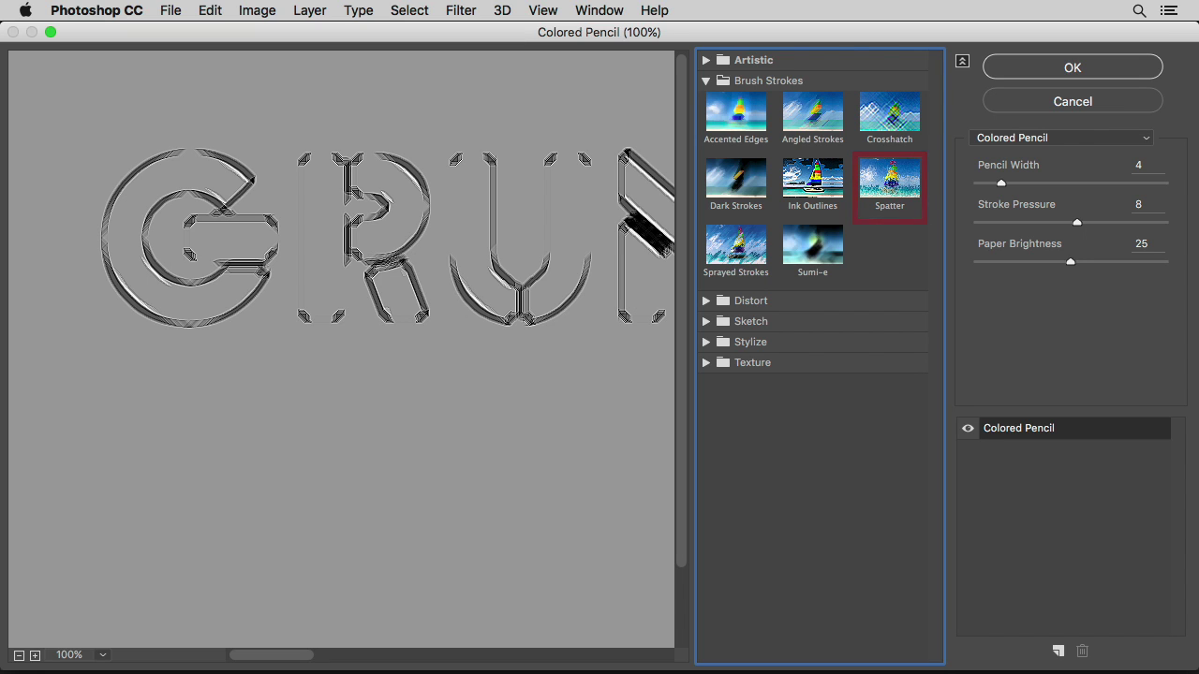
{"action": "left_click", "coordinate": [889, 183]}
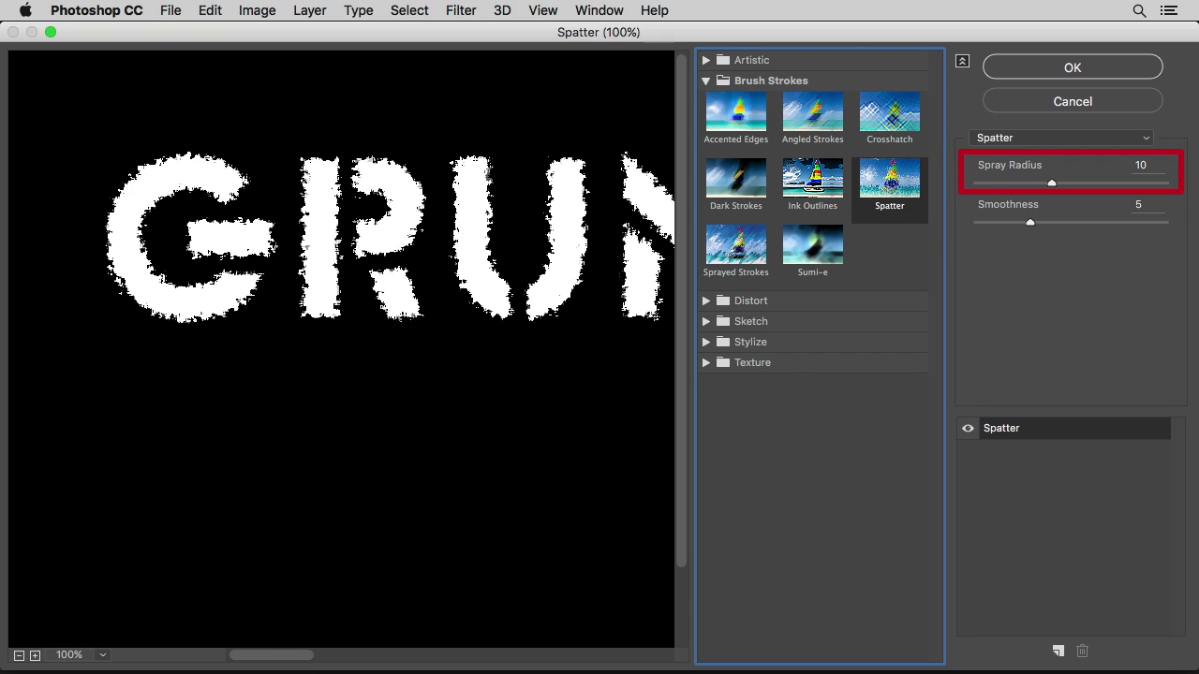
{"action": "mouse_move", "coordinate": [1051, 184]}
{"action": "left_mouse_down"}
{"action": "mouse_move", "coordinate": [976, 183]}
{"action": "mouse_move", "coordinate": [1000, 184]}
{"action": "left_mouse_up"}
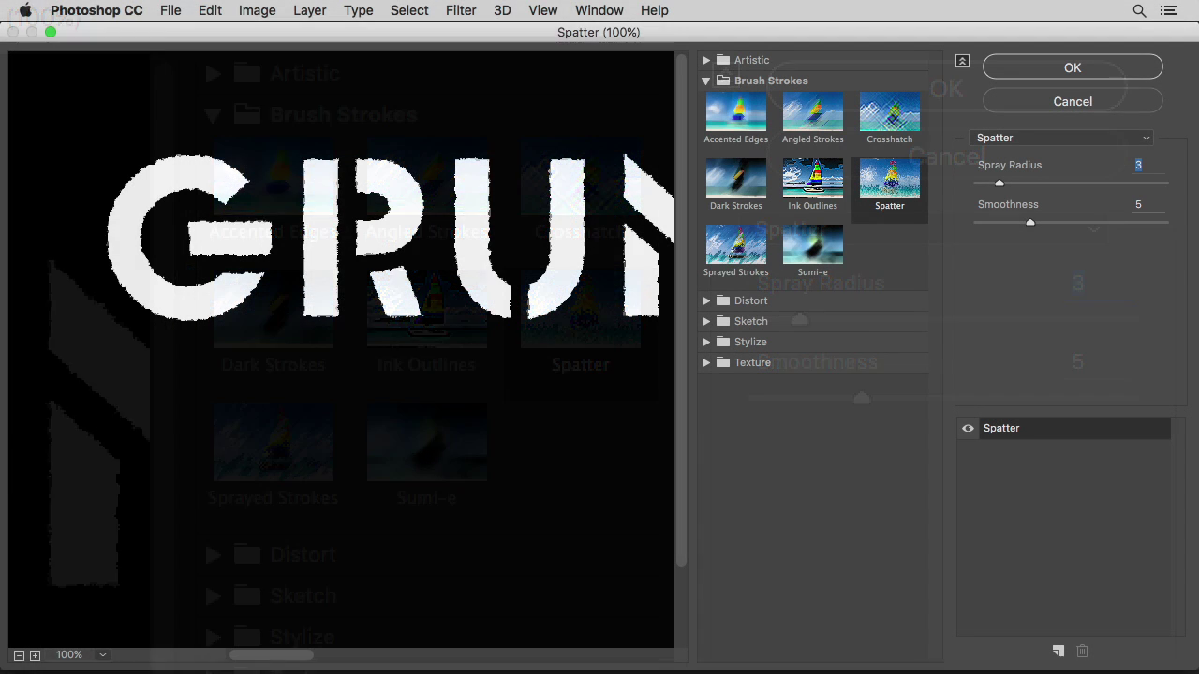
{"action": "left_click", "coordinate": [1088, 65]}
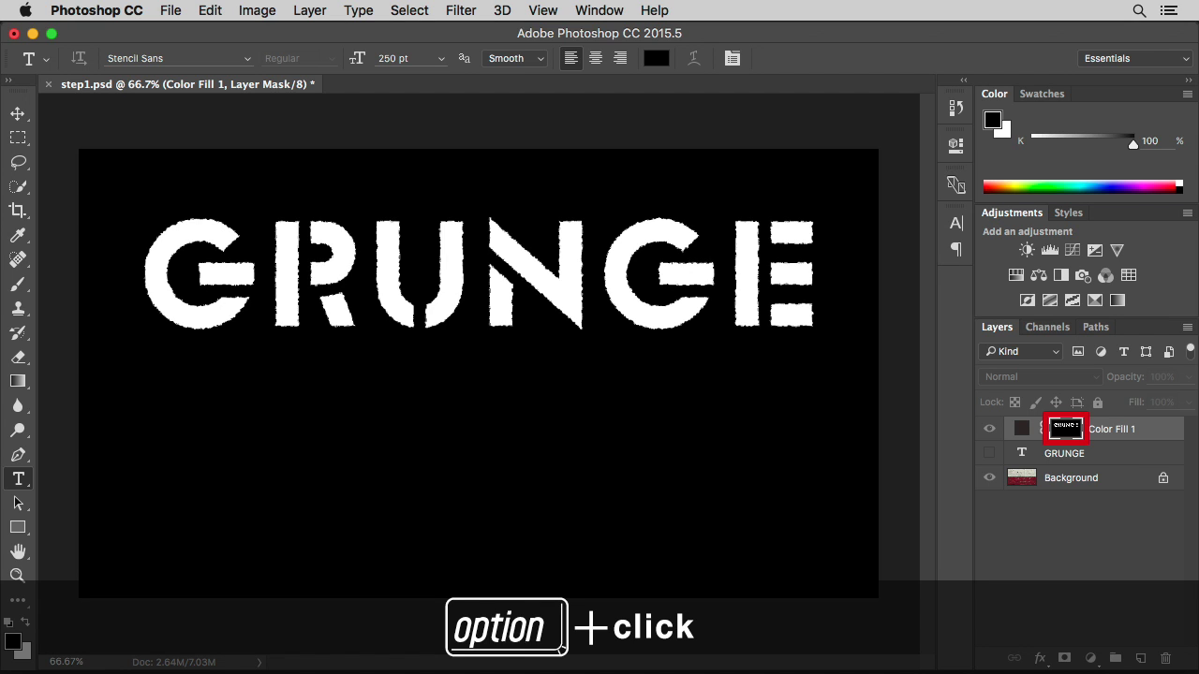
Step: Apply a Pixelate Mezzotint filter of type Medium Strokes to the Color Fill 1 mask
{"action": "left_click", "coordinate": [1064, 431], "text": "alt"}
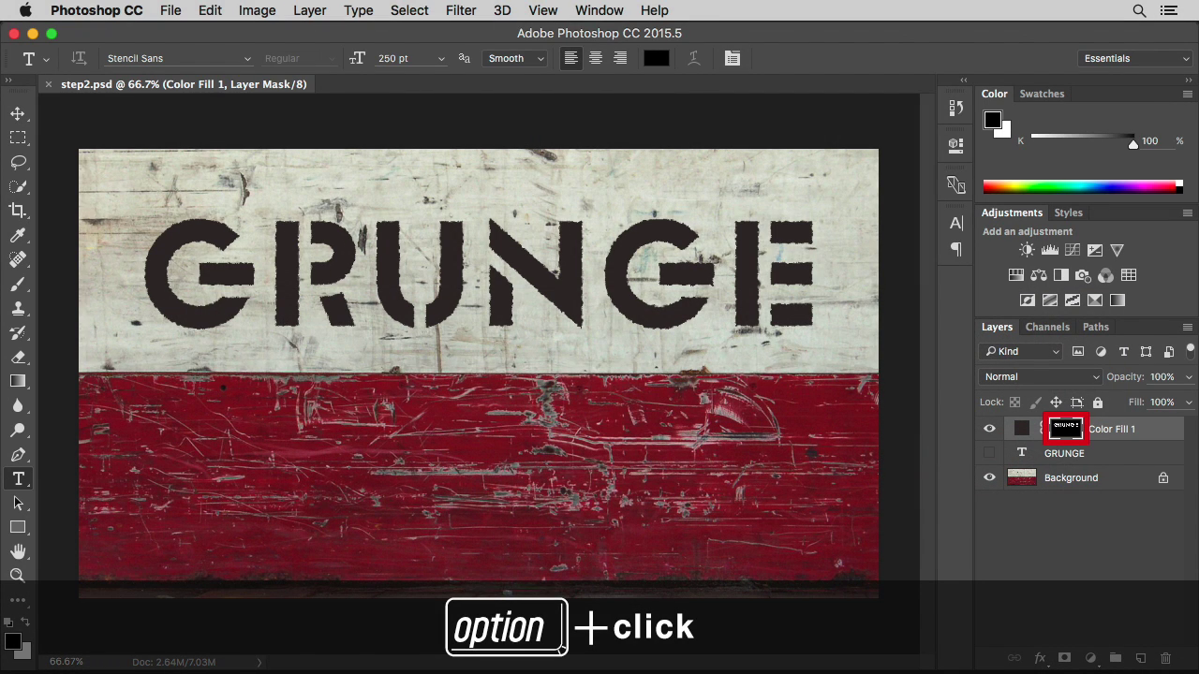
{"action": "left_click", "coordinate": [1064, 429], "text": "alt"}
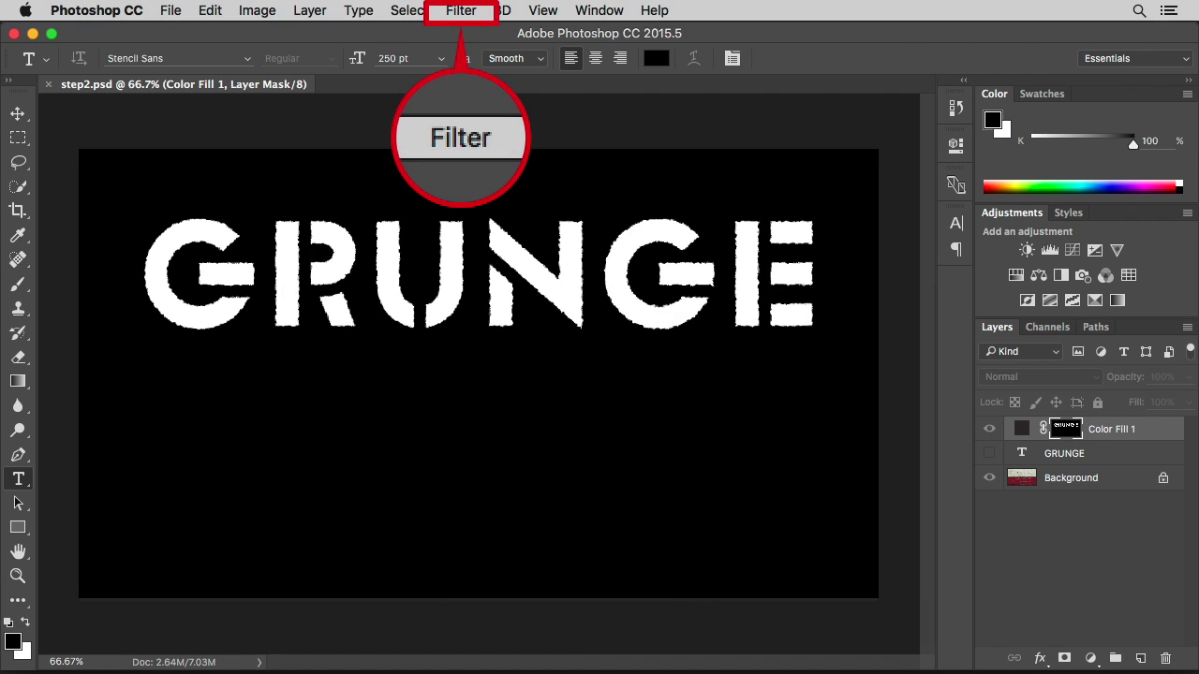
{"action": "left_click", "coordinate": [460, 13]}
{"action": "mouse_move", "coordinate": [480, 304]}
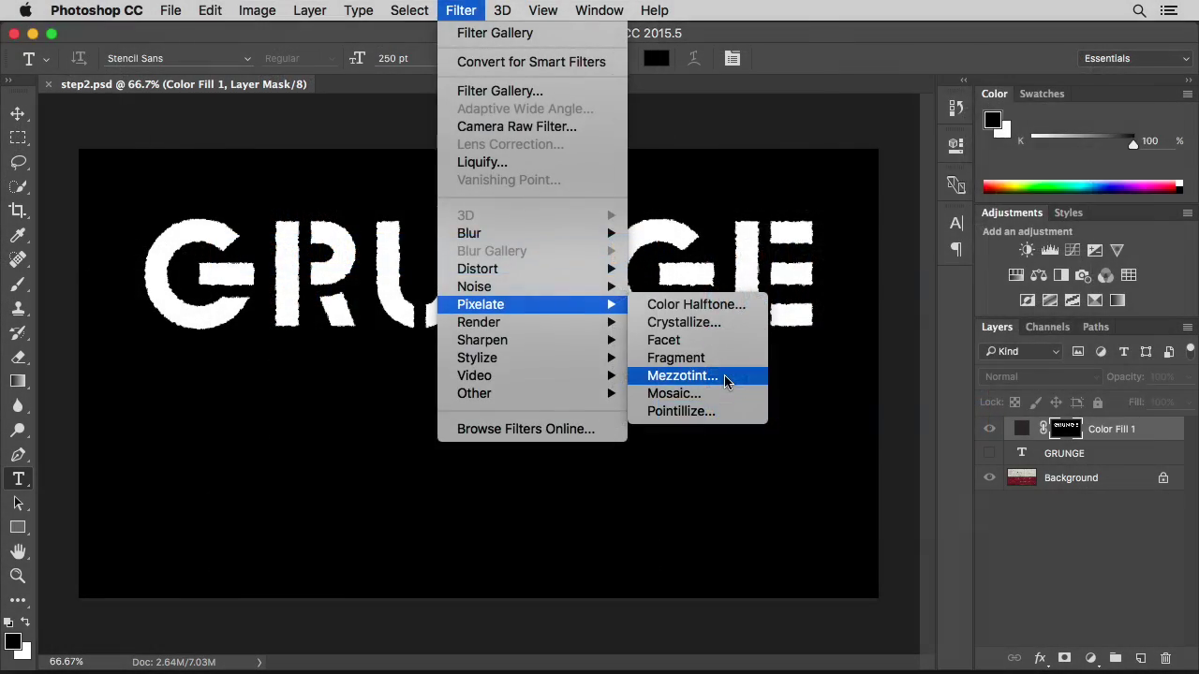
{"action": "left_click", "coordinate": [724, 376]}
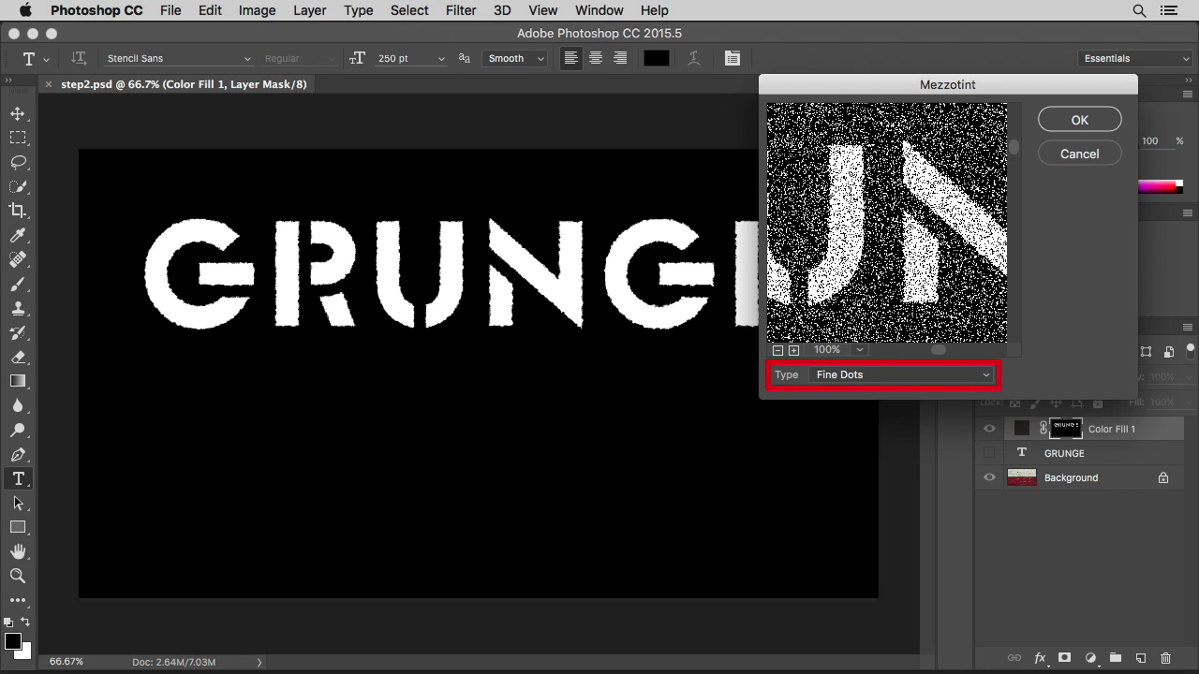
{"action": "left_click", "coordinate": [986, 375]}
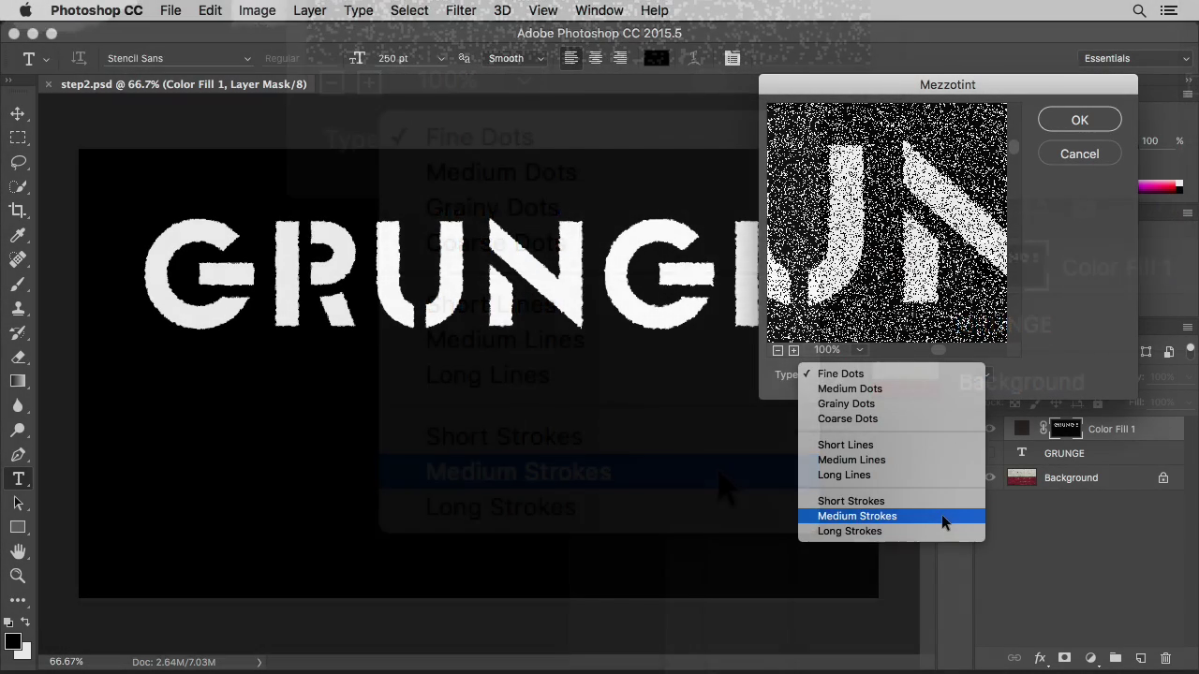
{"action": "left_click", "coordinate": [942, 515]}
{"action": "left_click", "coordinate": [1093, 124]}
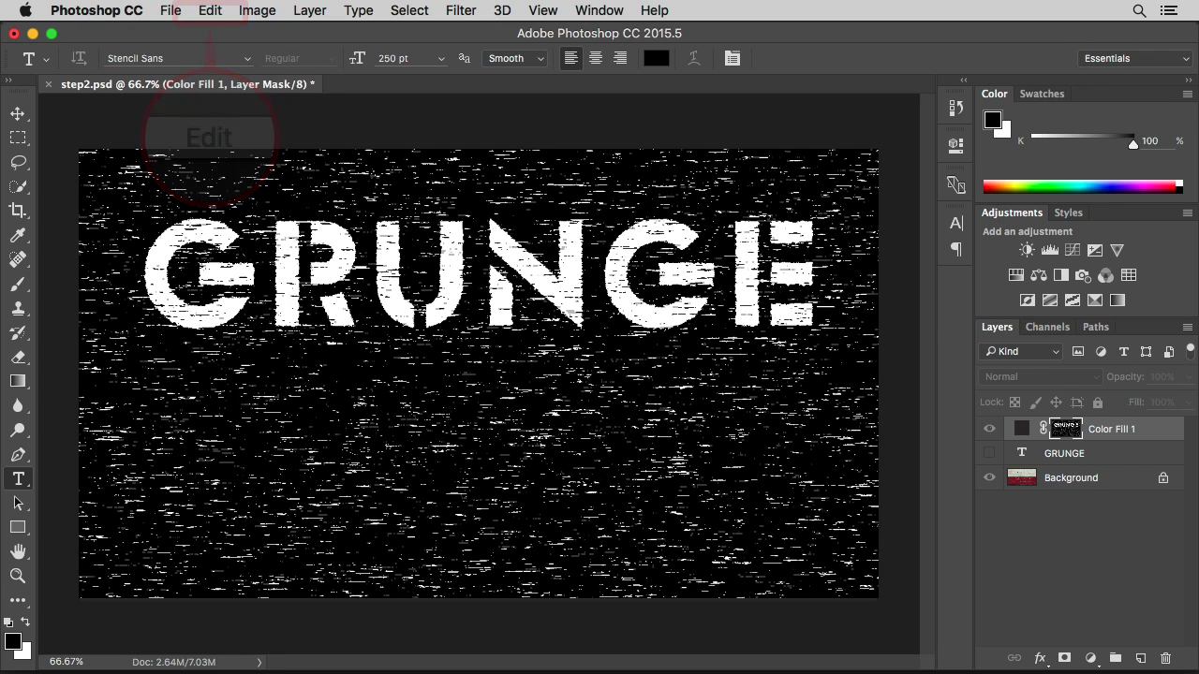
{"action": "left_click", "coordinate": [210, 11]}
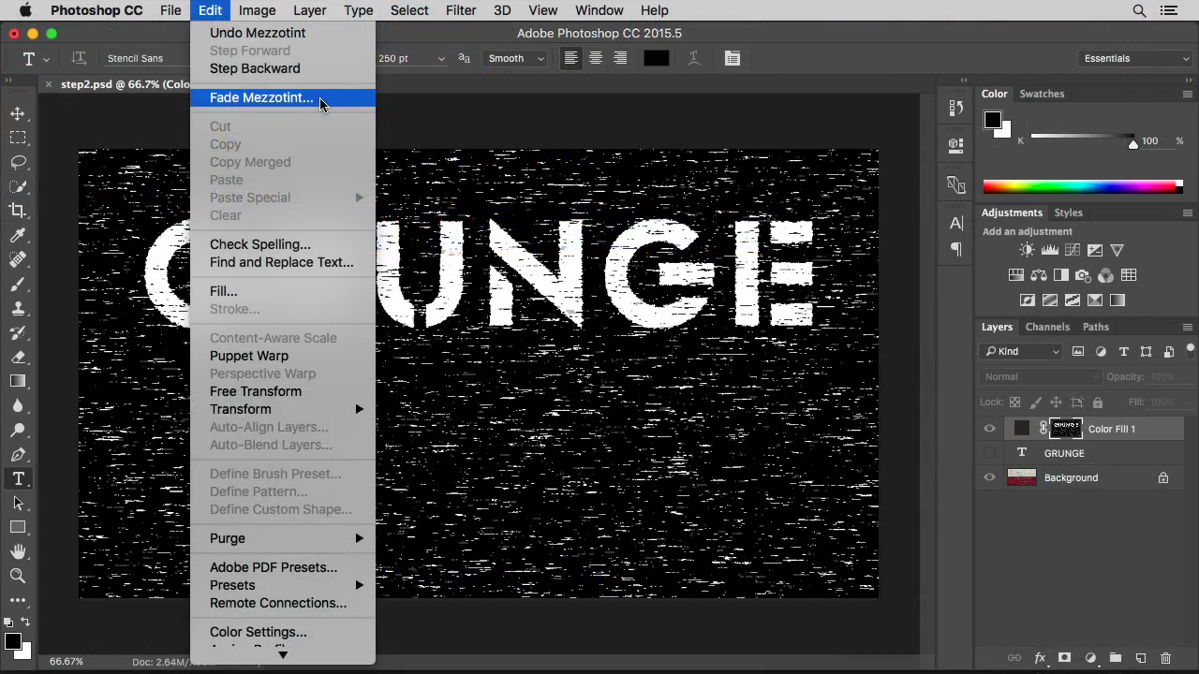
Step: Fade the Mezzotint with Multiply mode so streaks stay only inside the letters
{"action": "left_click", "coordinate": [319, 99]}
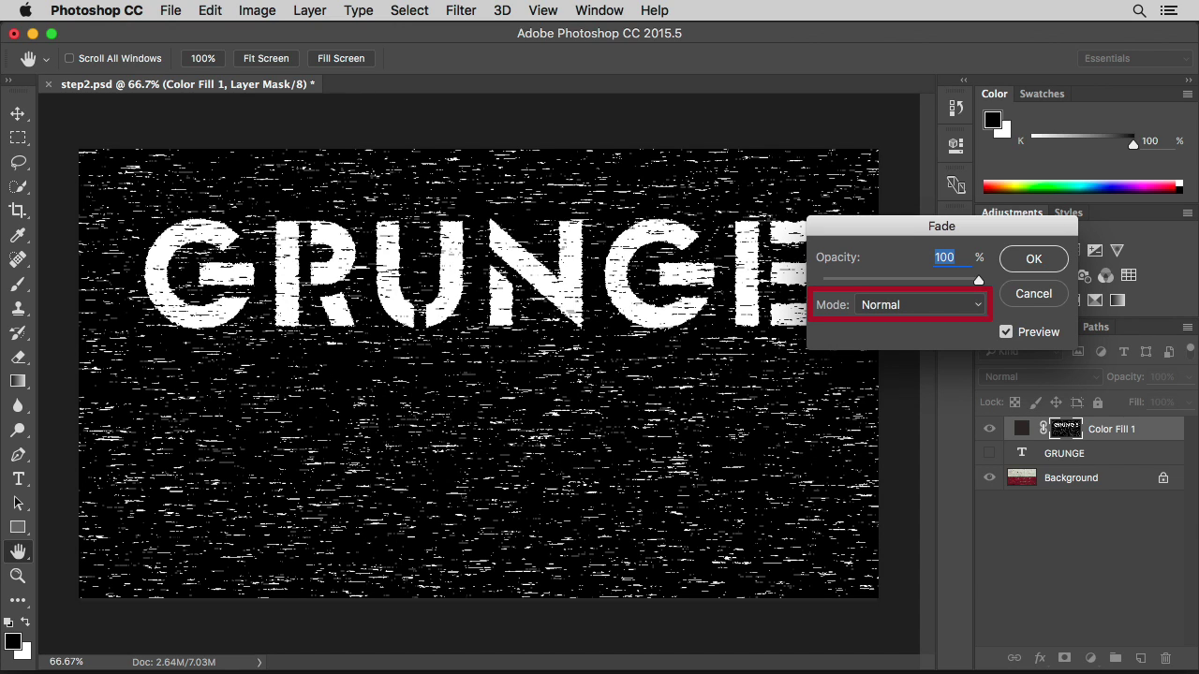
{"action": "left_click", "coordinate": [978, 305]}
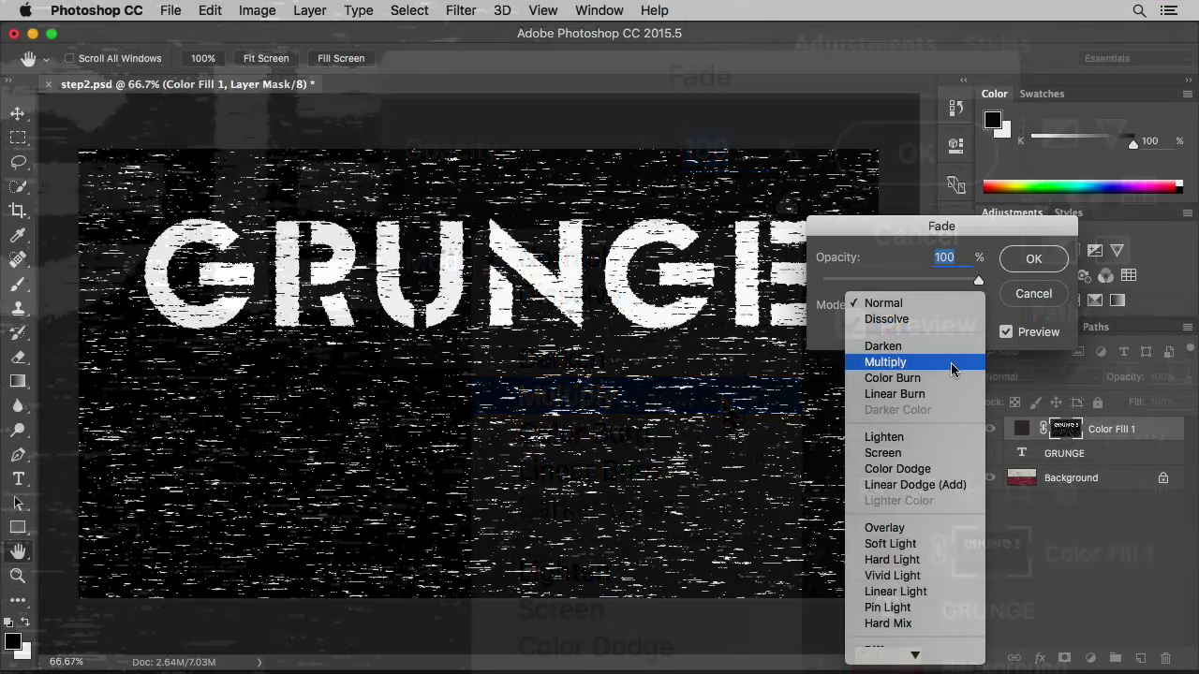
{"action": "left_click", "coordinate": [951, 363]}
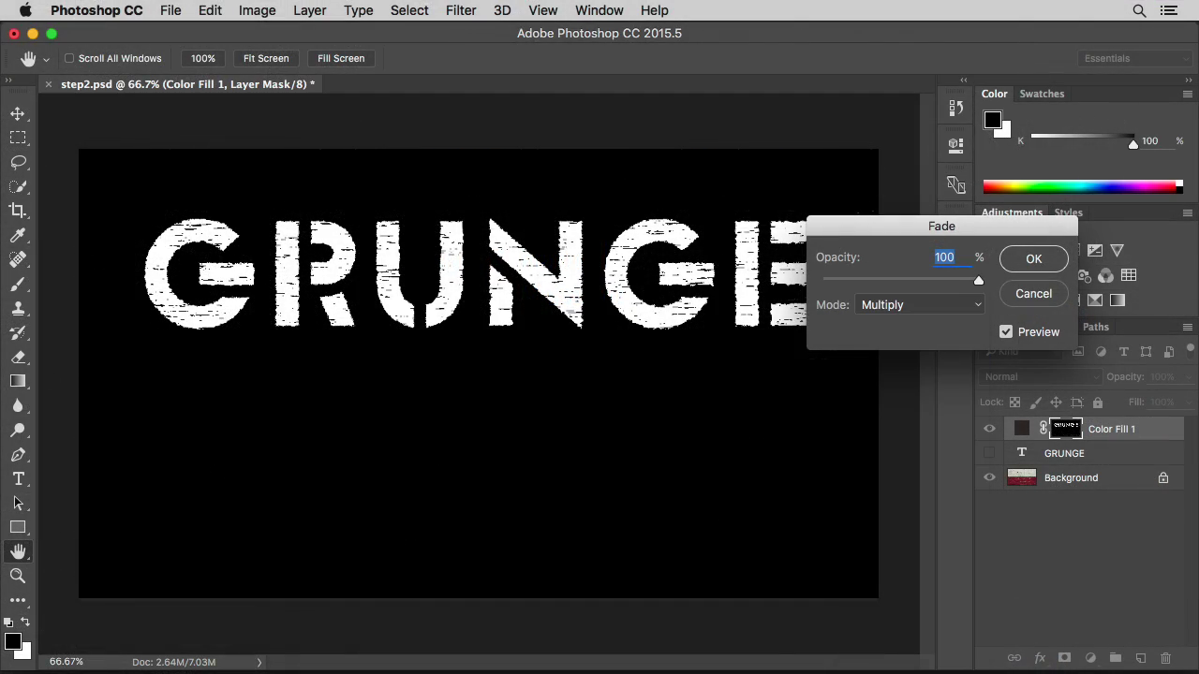
{"action": "left_click", "coordinate": [1034, 259]}
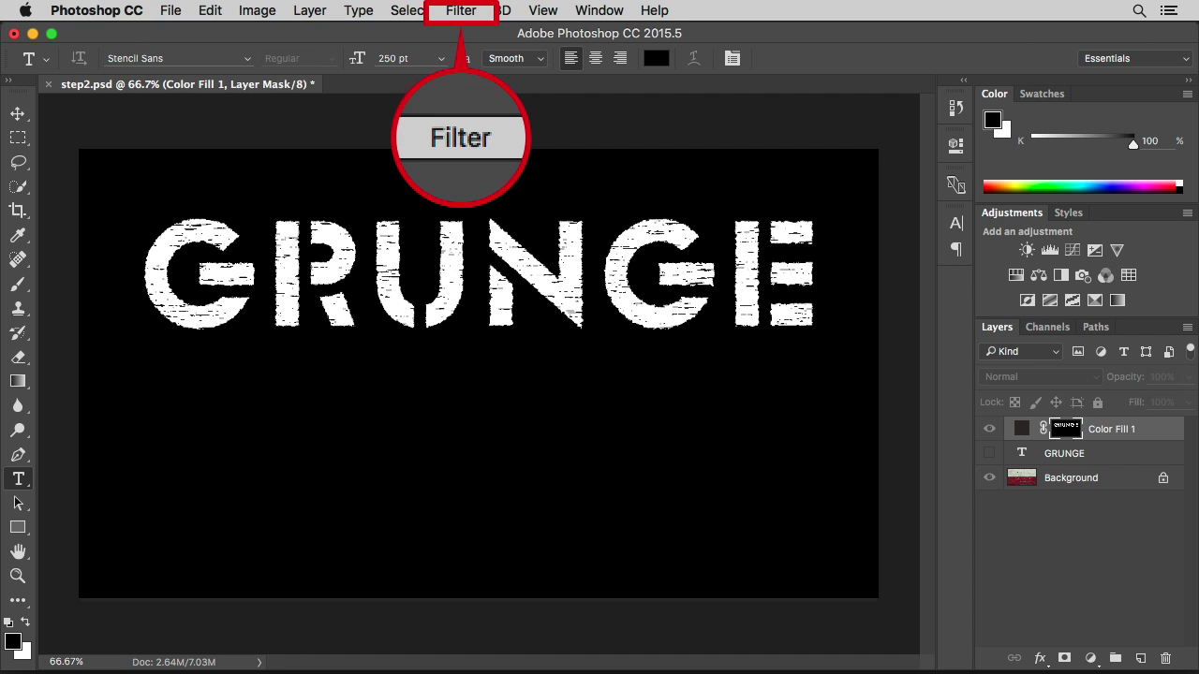
Step: Blur the Color Fill 1 mask with a Gaussian Blur of radius 0.5 pixels
{"action": "left_click", "coordinate": [461, 11]}
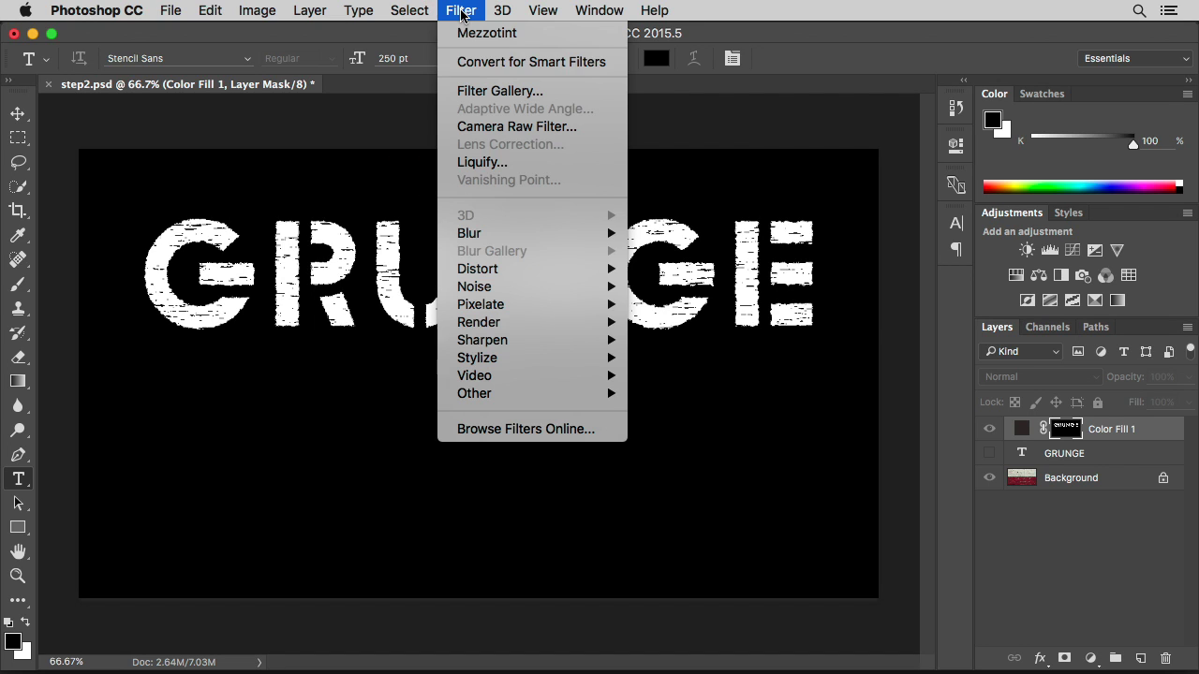
{"action": "mouse_move", "coordinate": [450, 255]}
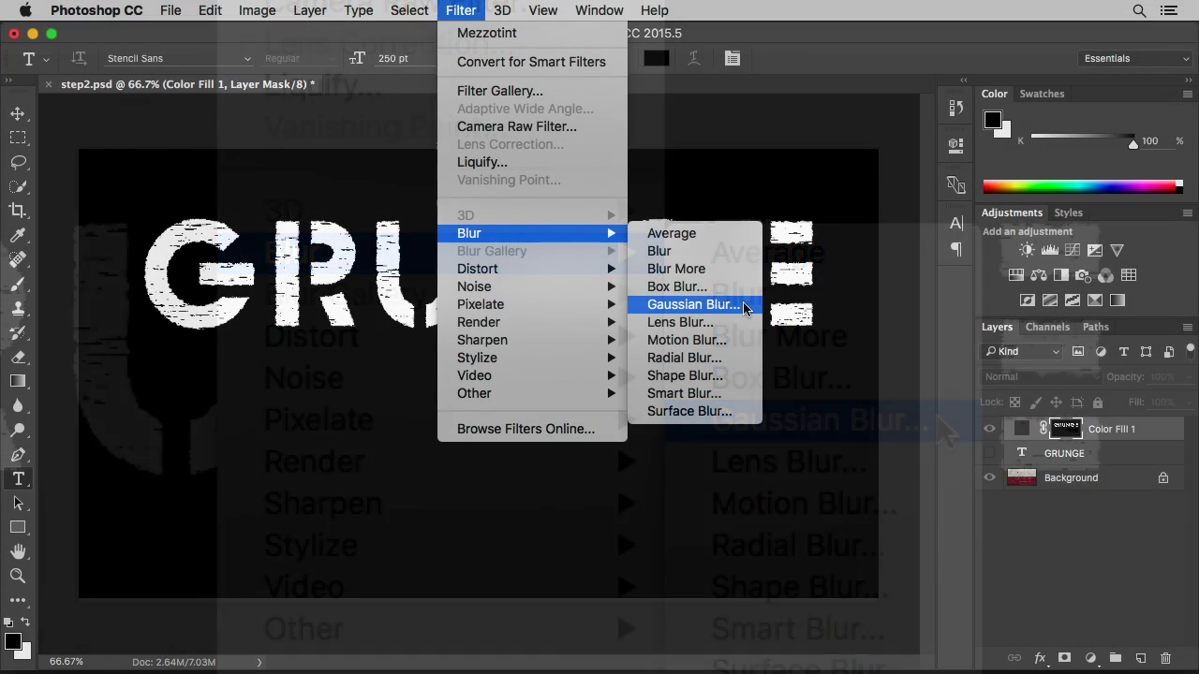
{"action": "left_click", "coordinate": [936, 426]}
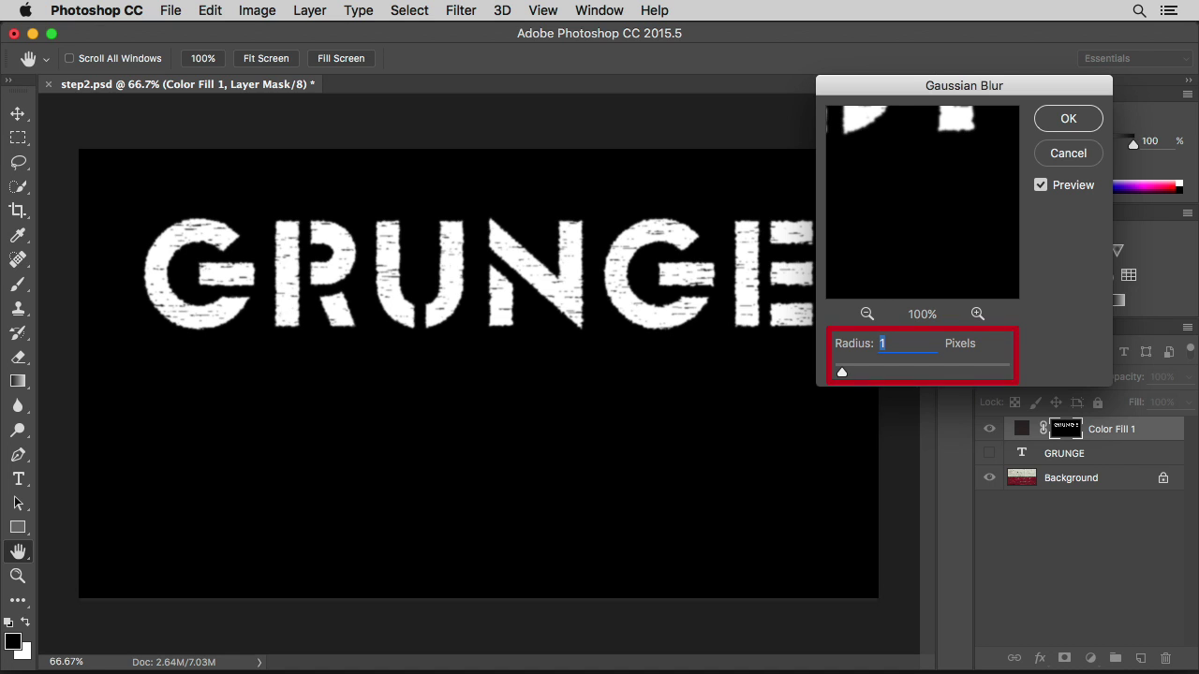
{"action": "type", "text": "0.5"}
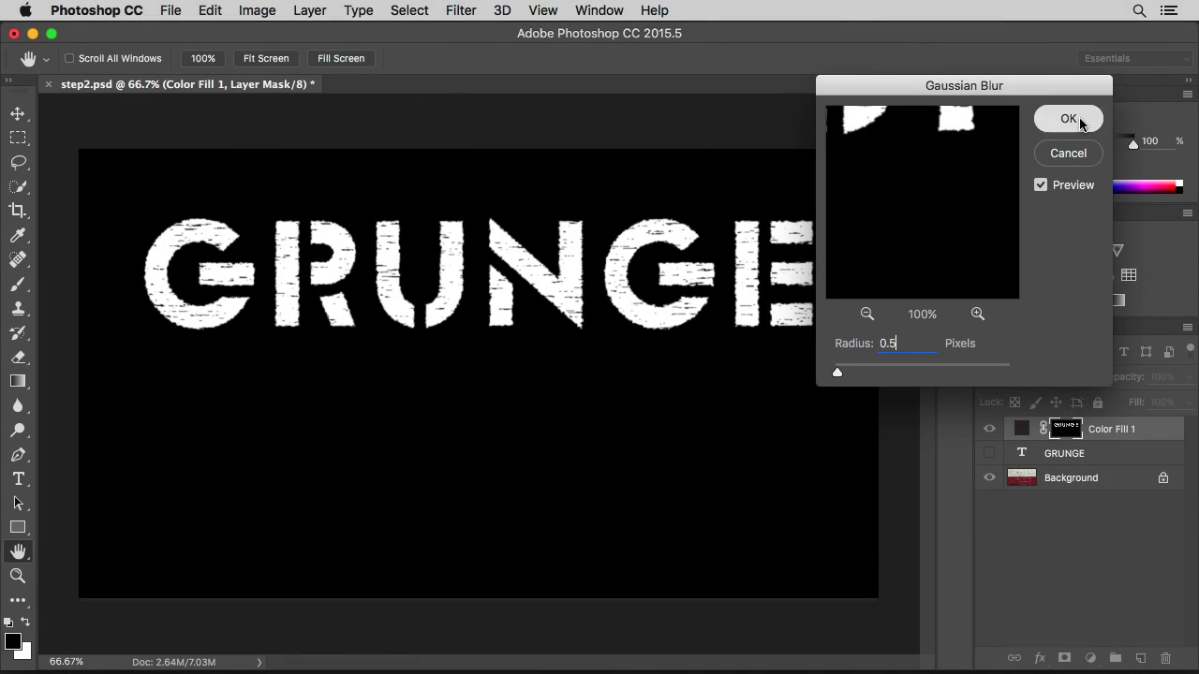
{"action": "left_click", "coordinate": [1080, 123]}
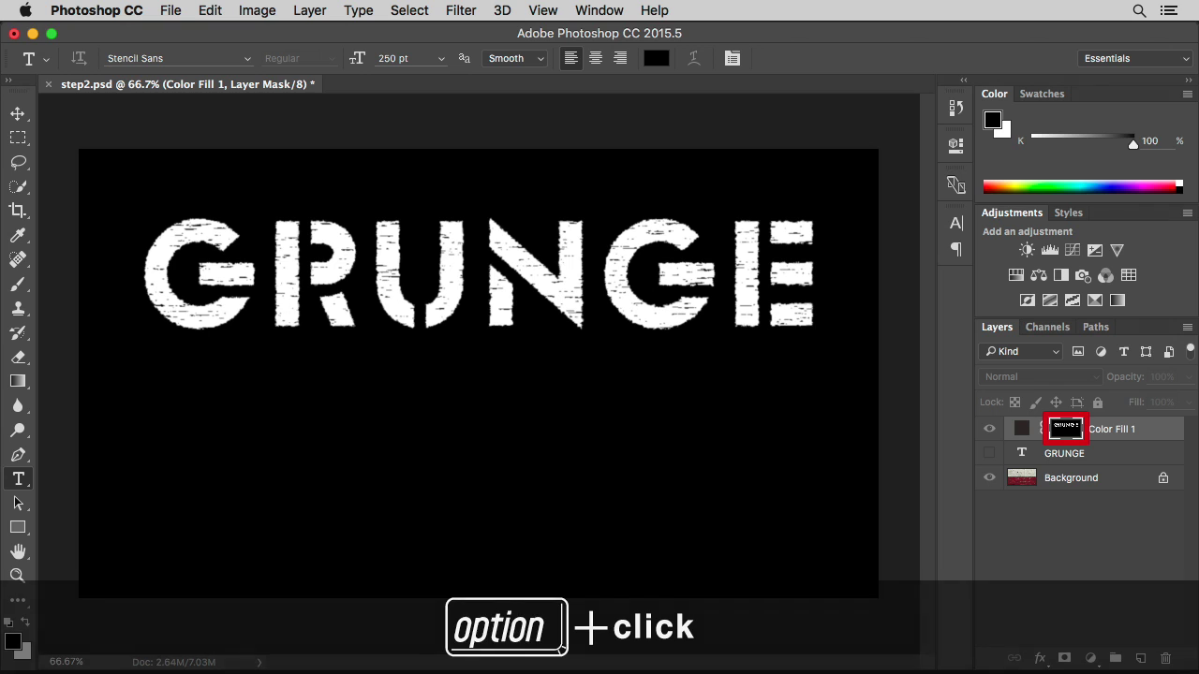
Step: Leave the mask view for the full composite and bring up Color Fill 1's blending options
{"action": "left_click", "coordinate": [1064, 431], "text": "alt"}
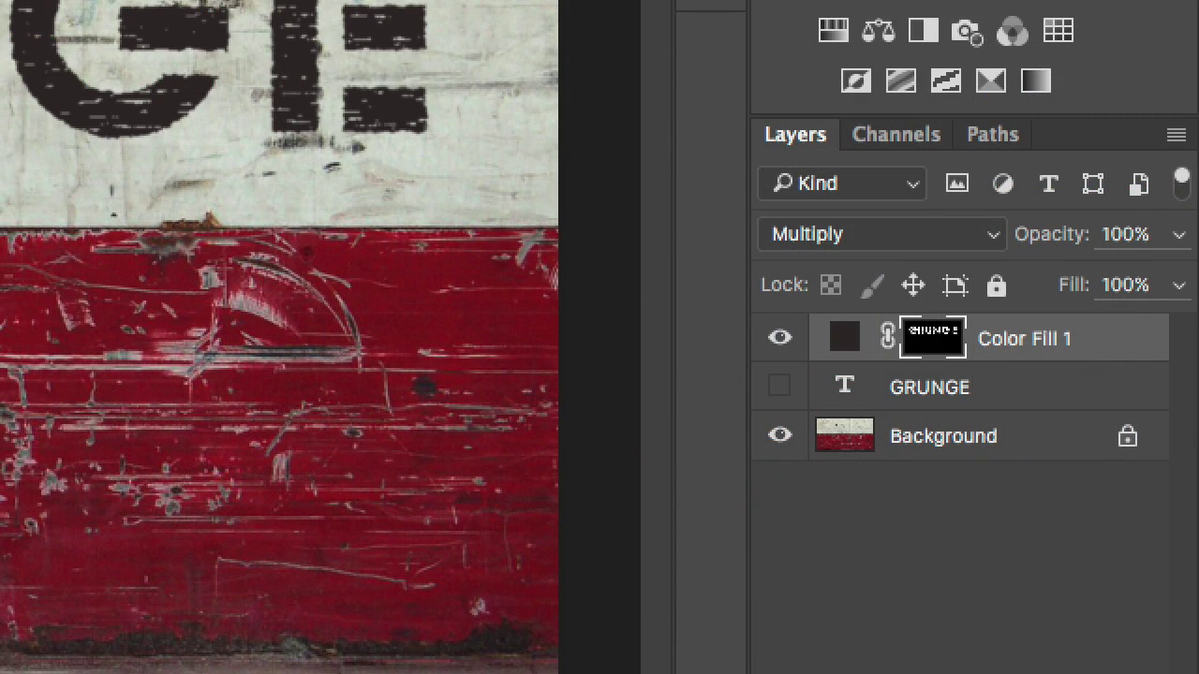
{"action": "double_click", "coordinate": [1127, 338]}
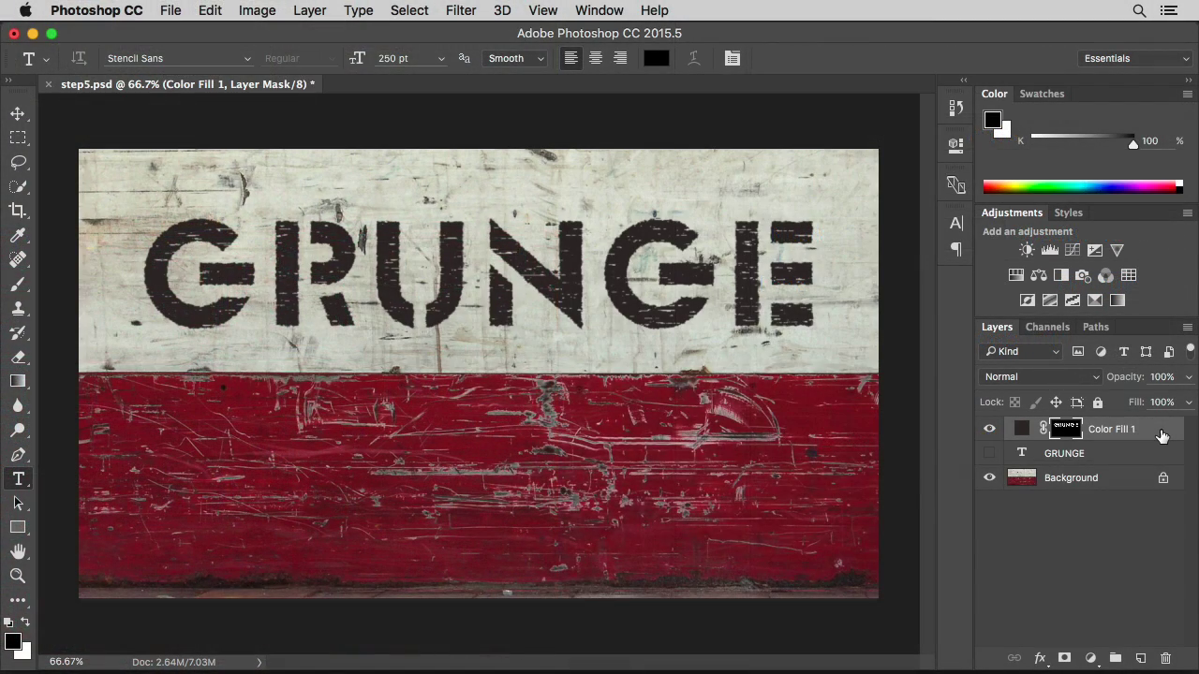
{"action": "double_click", "coordinate": [1162, 437]}
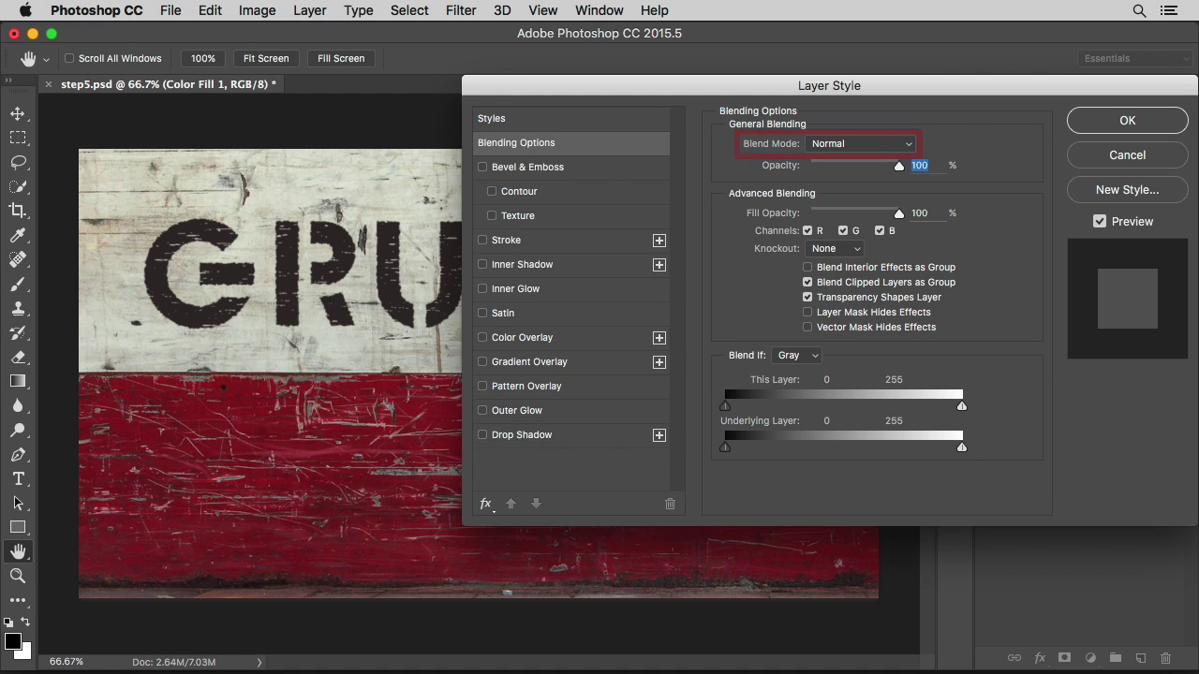
Step: Set Color Fill 1 to Multiply with underlying Blend If split at 176/192 and 208/224
{"action": "left_click", "coordinate": [906, 147]}
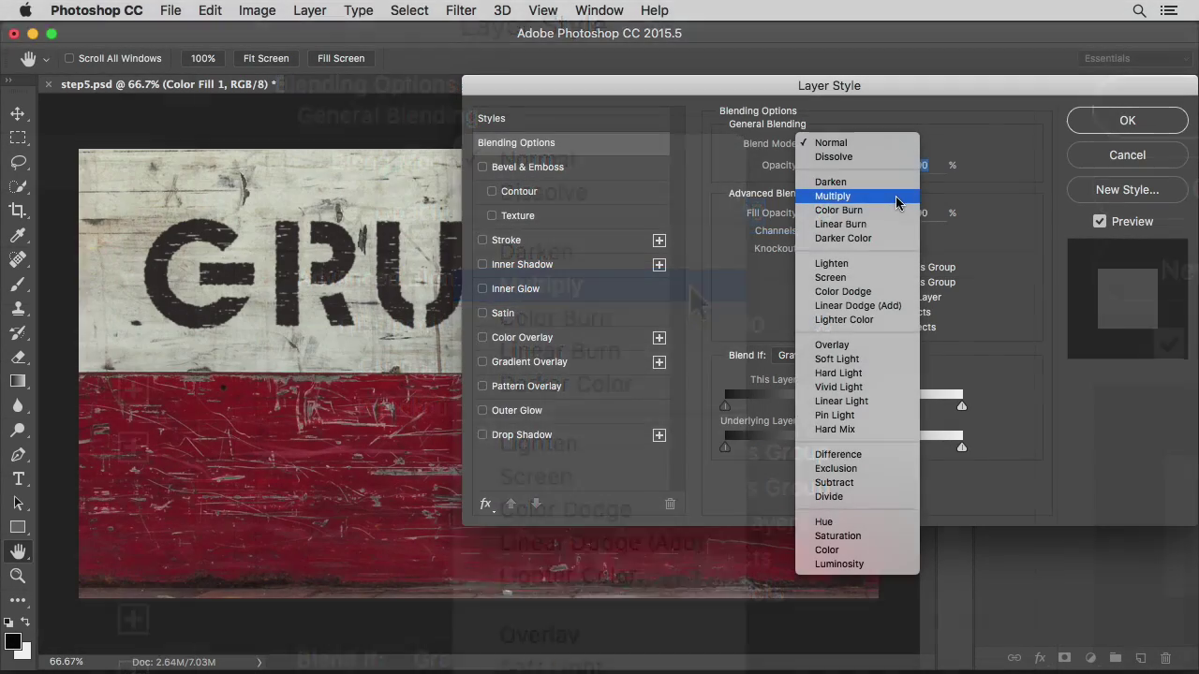
{"action": "left_click", "coordinate": [895, 196]}
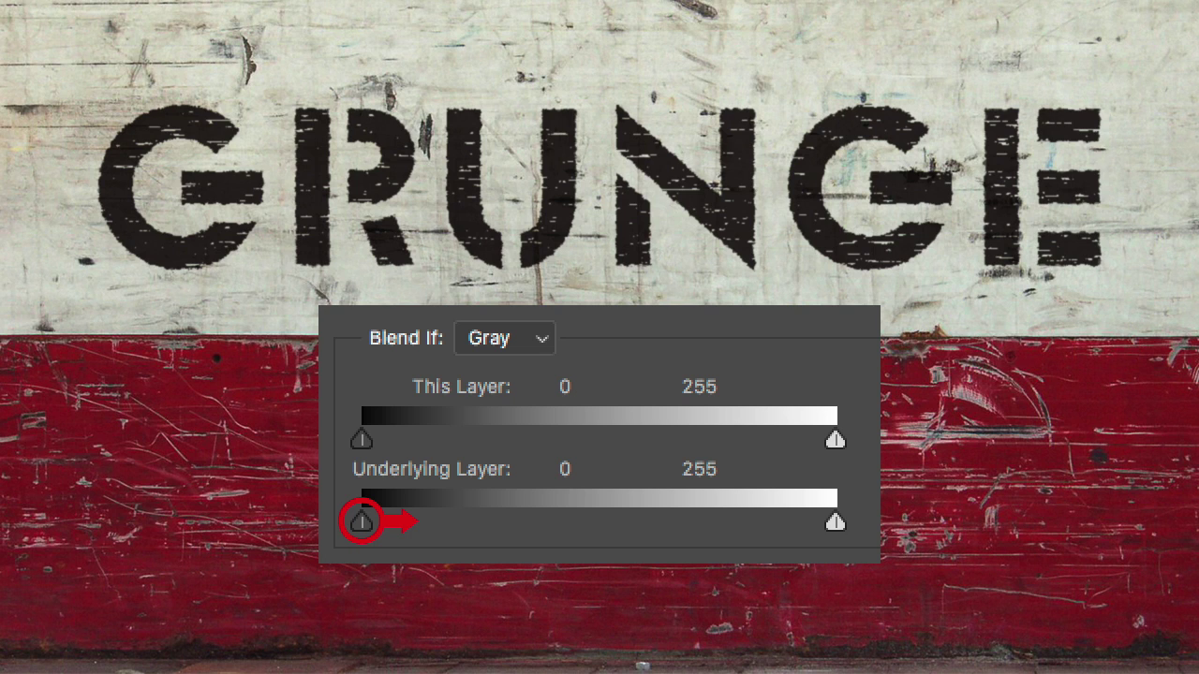
{"action": "left_click_drag", "start_coordinate": [362, 522], "coordinate": [717, 523]}
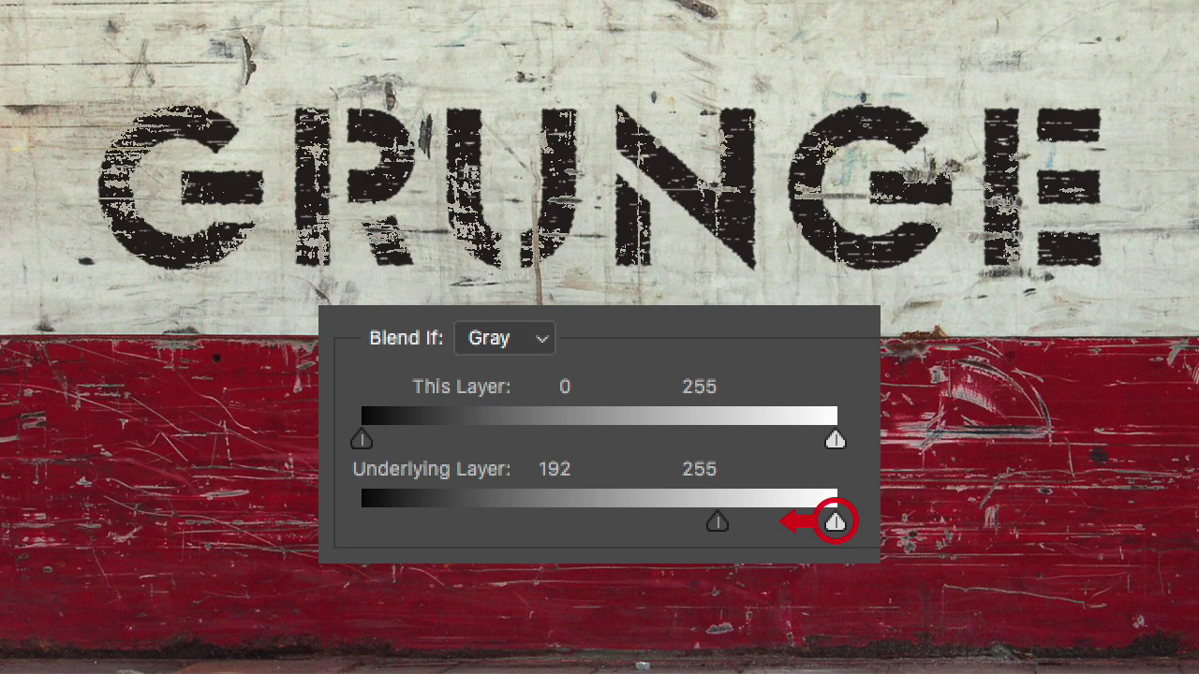
{"action": "left_click_drag", "start_coordinate": [834, 523], "coordinate": [747, 523]}
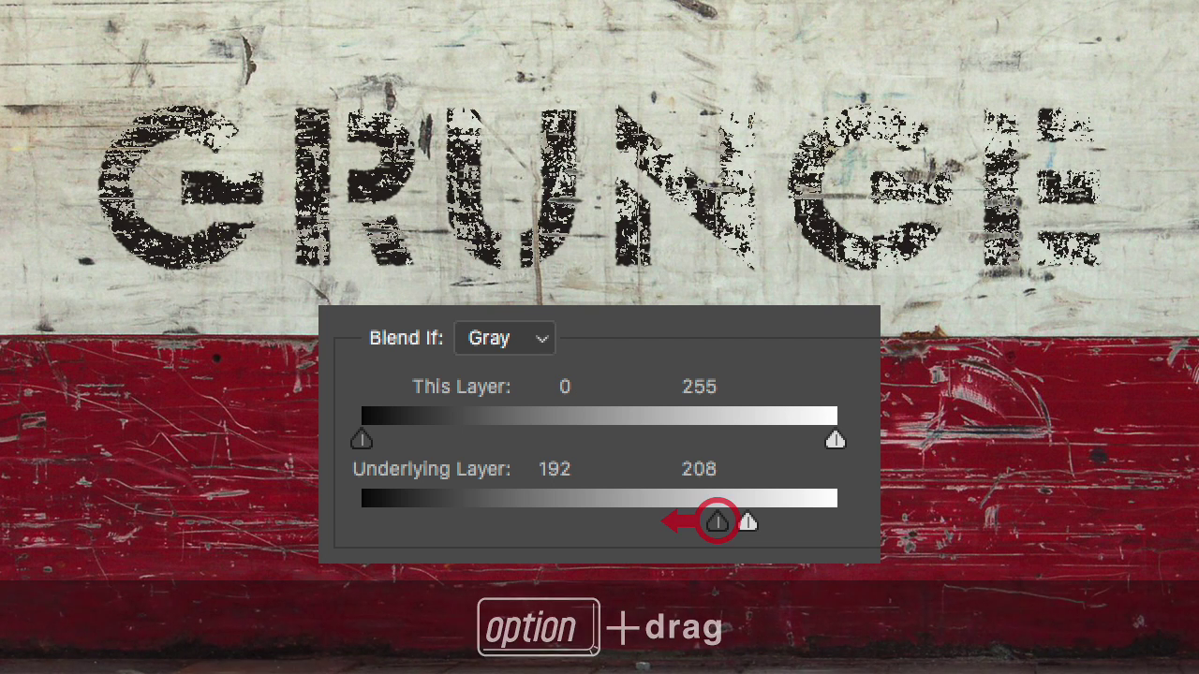
{"action": "left_click_drag", "start_coordinate": [717, 523], "coordinate": [684, 522]}
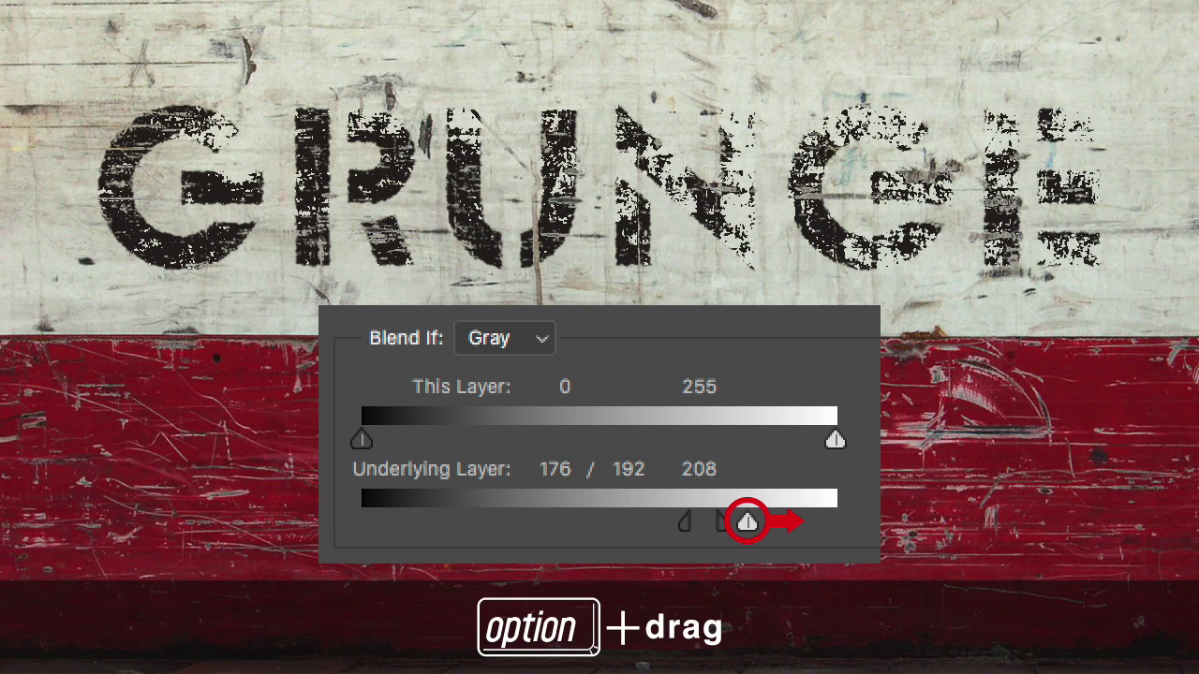
{"action": "left_click_drag", "start_coordinate": [747, 523], "coordinate": [783, 523]}
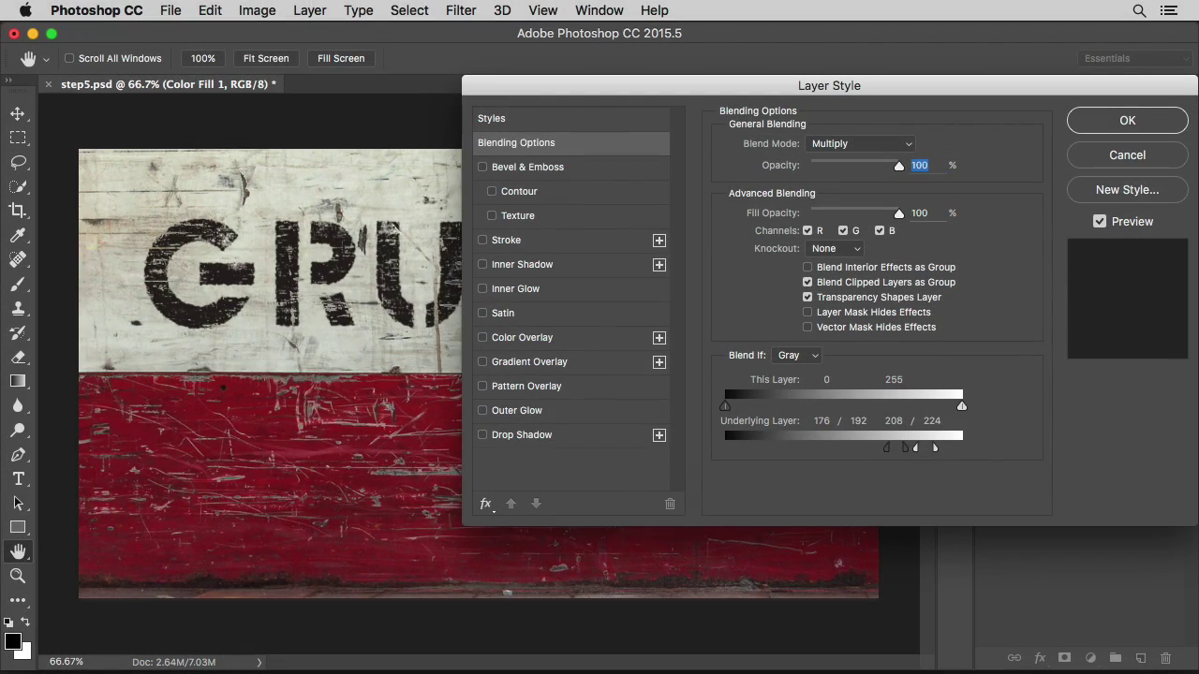
{"action": "left_click", "coordinate": [1143, 126]}
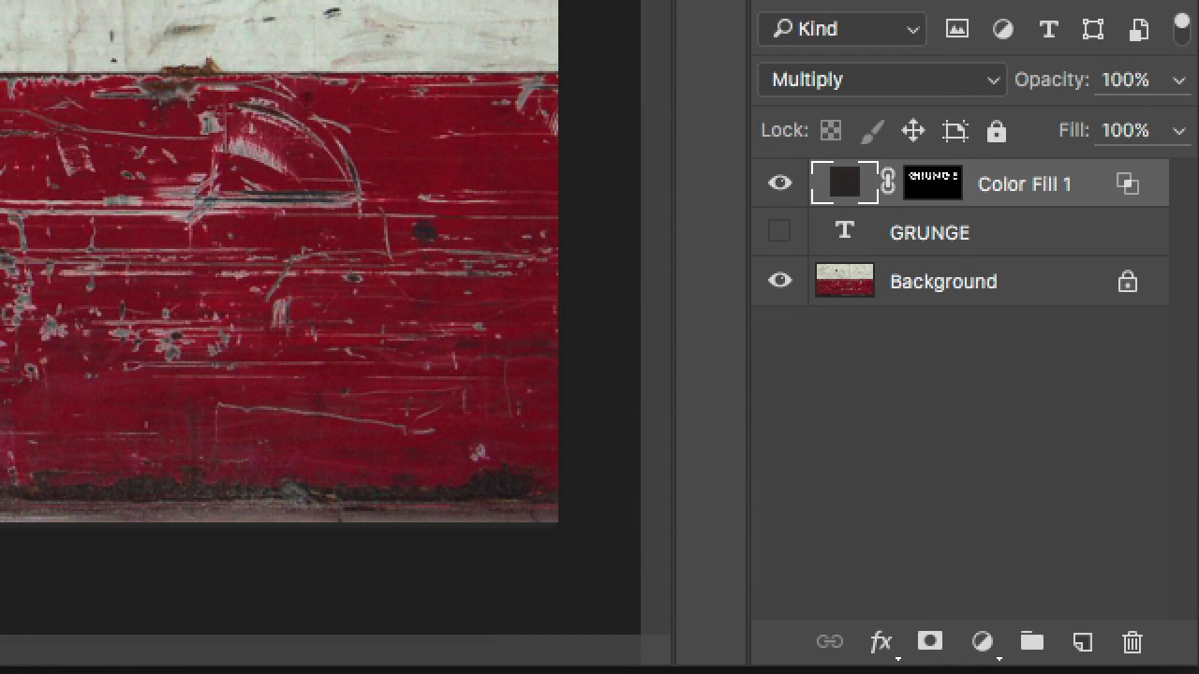
Step: Select the wood Background layer as the target for the new text
{"action": "left_click", "coordinate": [1006, 287]}
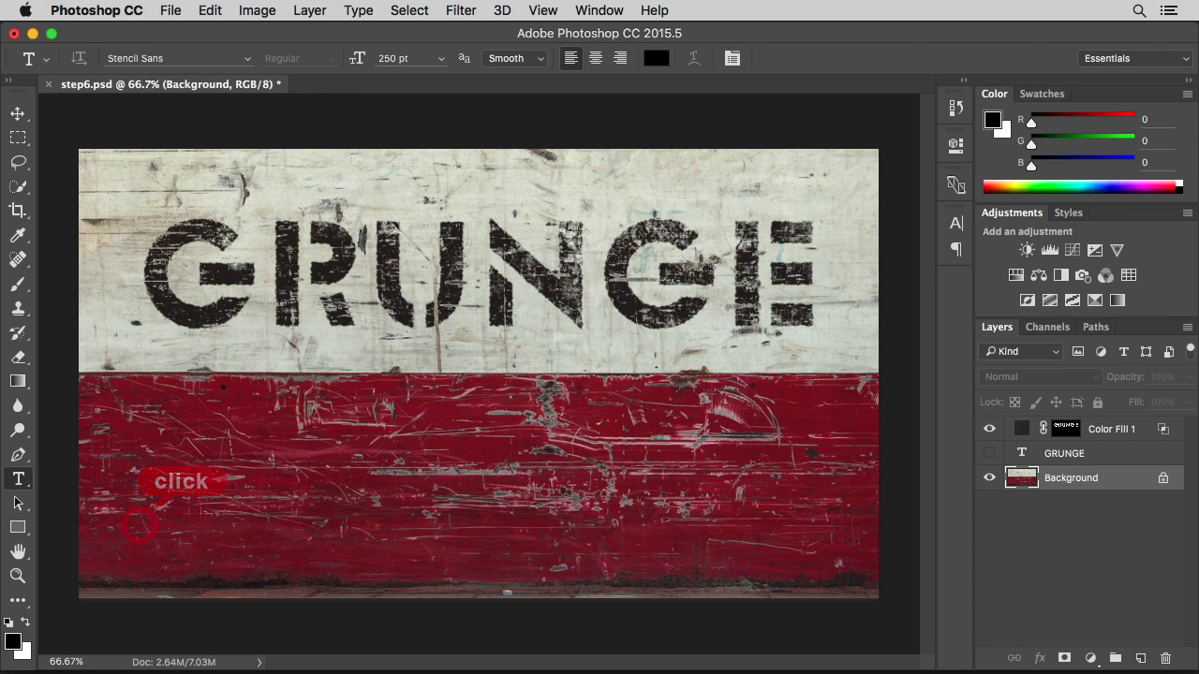
Step: Type a second GRUNGE on the red boards, commit it, and hide its layer
{"action": "left_click", "coordinate": [139, 521]}
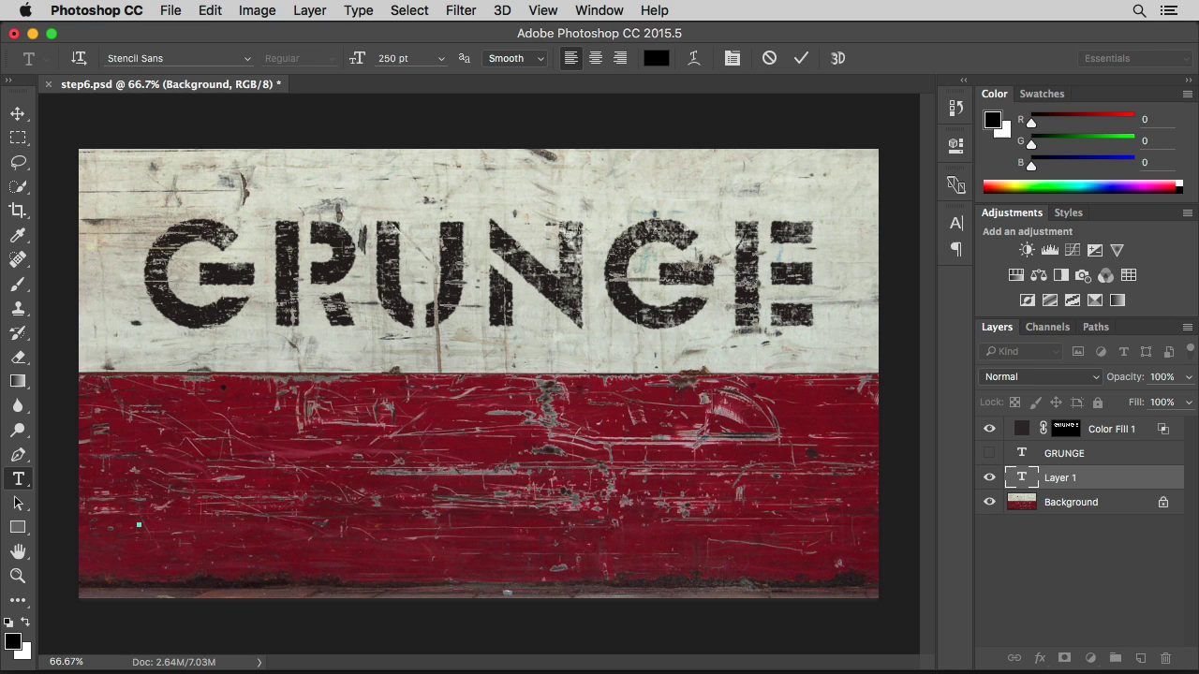
{"action": "type", "text": "G"}
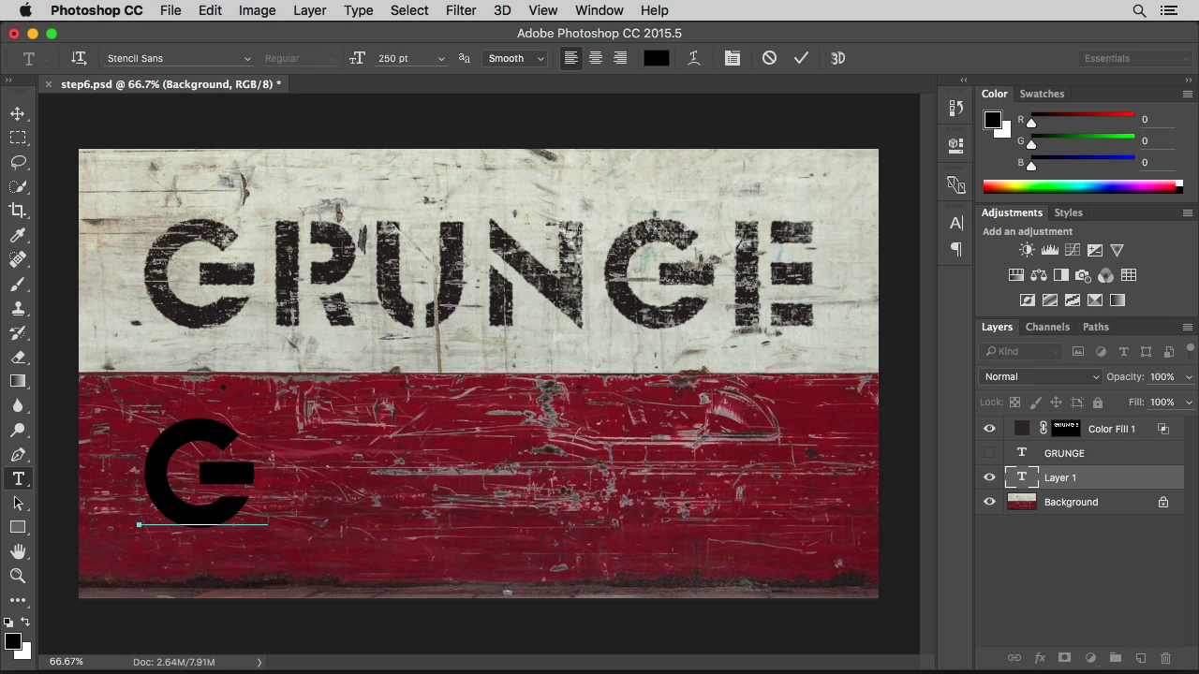
{"action": "type", "text": "RUNGE"}
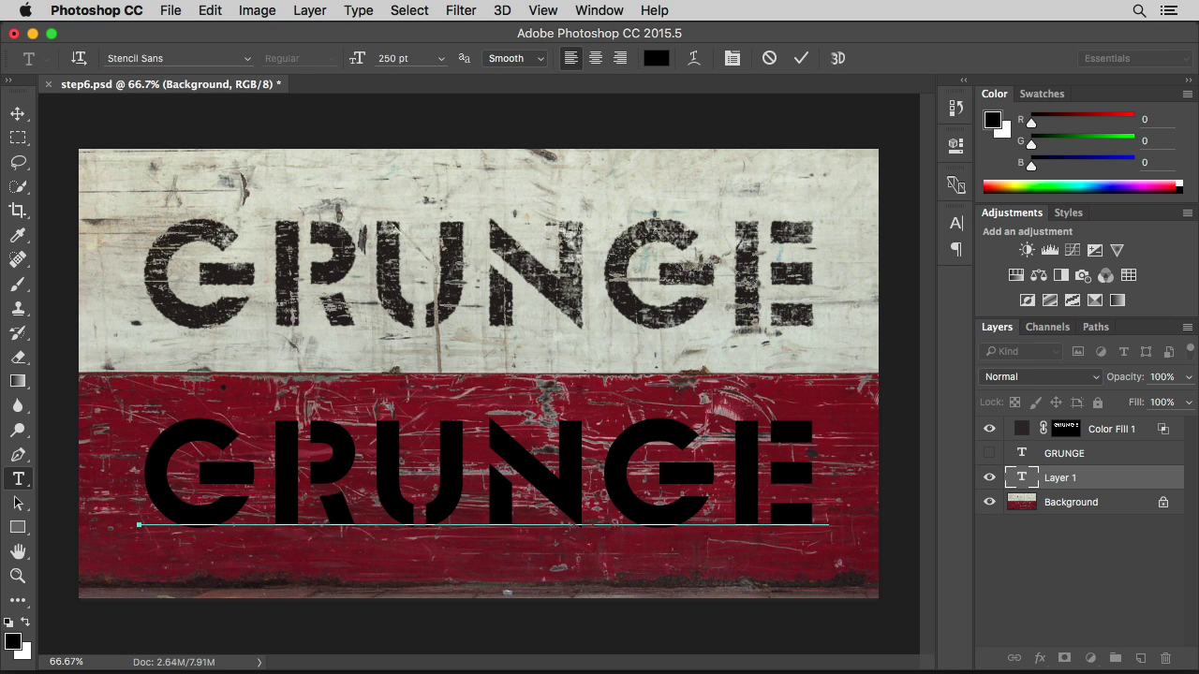
{"action": "key", "text": "Return"}
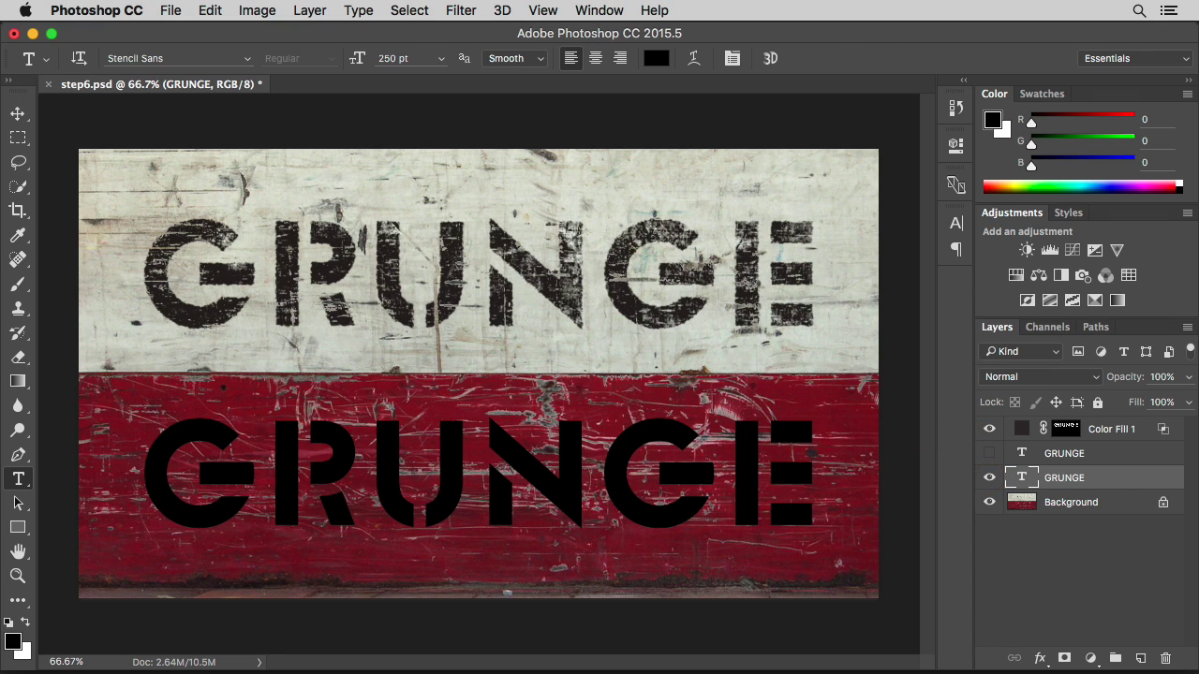
{"action": "left_click", "coordinate": [989, 478]}
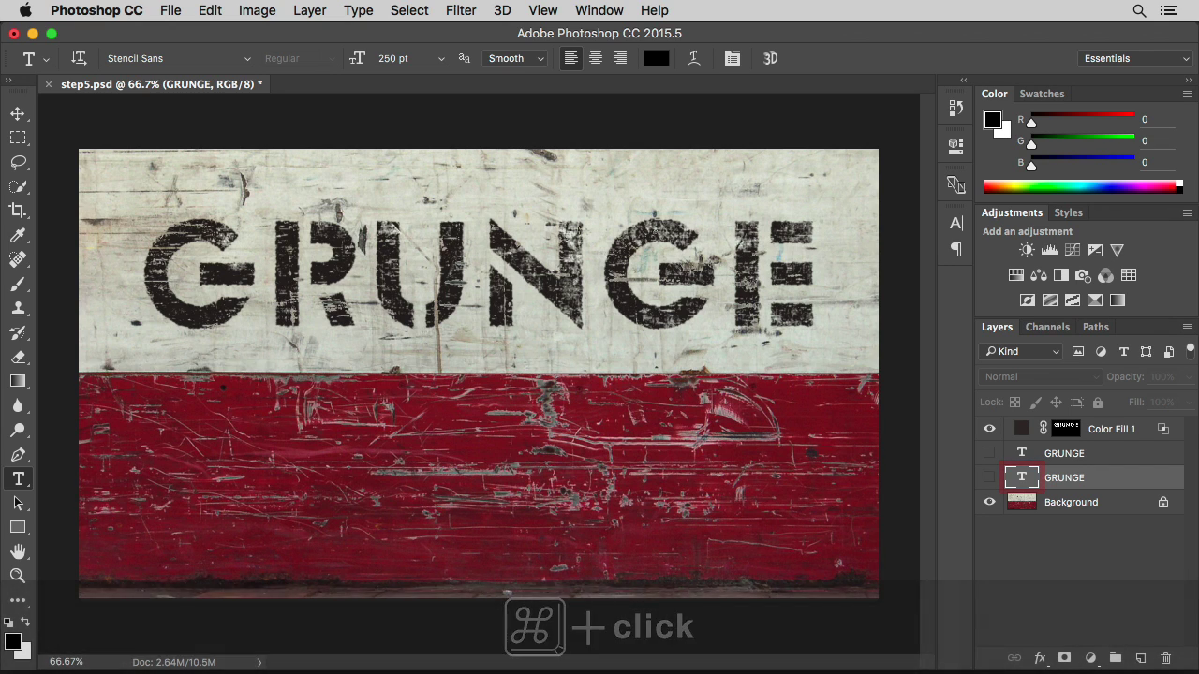
Step: Load the red-board GRUNGE letters as a selection and add a Solid Color fill layer
{"action": "left_click", "coordinate": [1022, 480], "text": "super"}
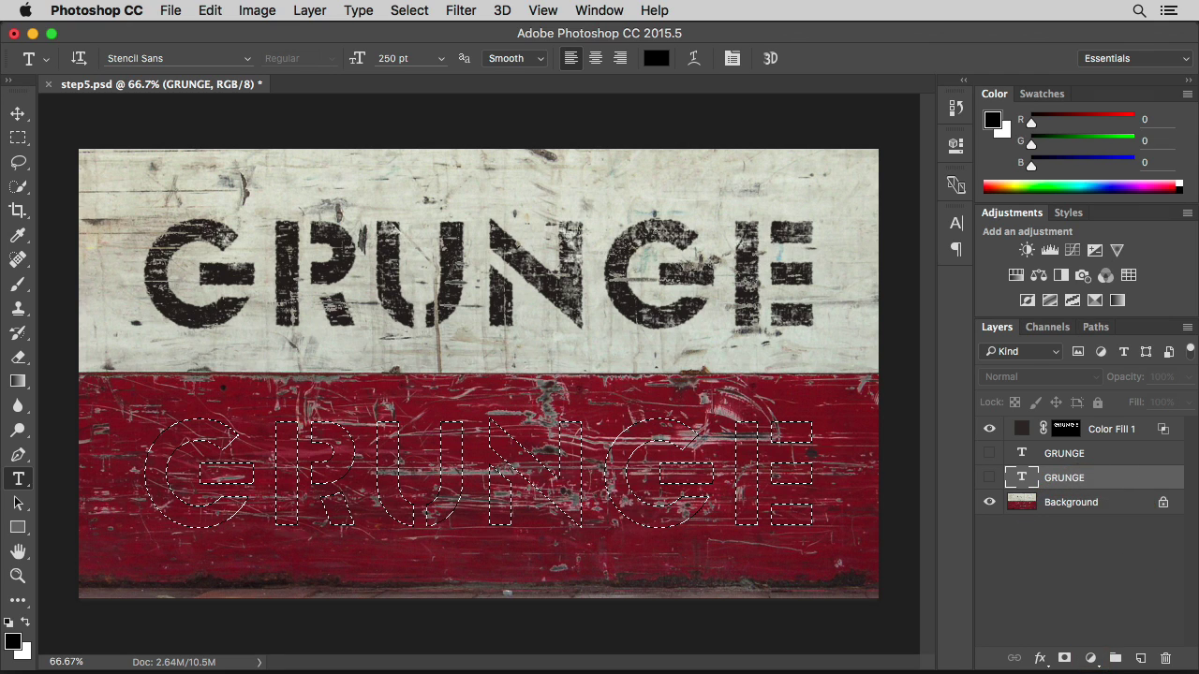
{"action": "left_click", "coordinate": [1090, 661]}
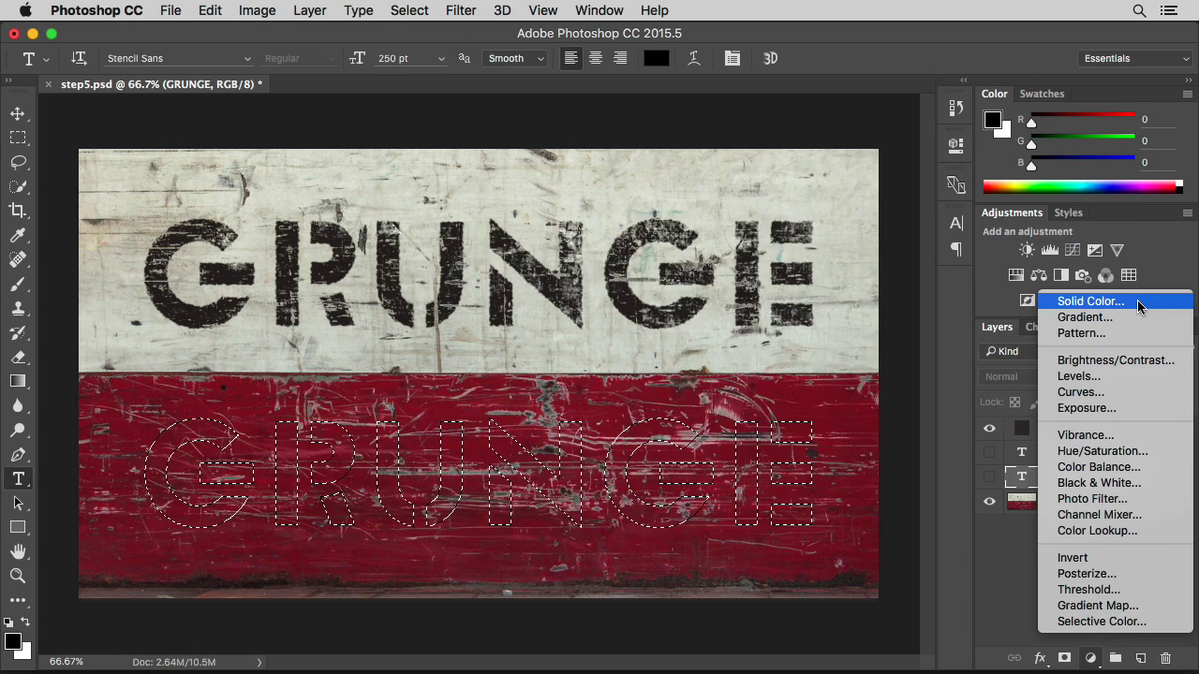
{"action": "left_click", "coordinate": [1137, 301]}
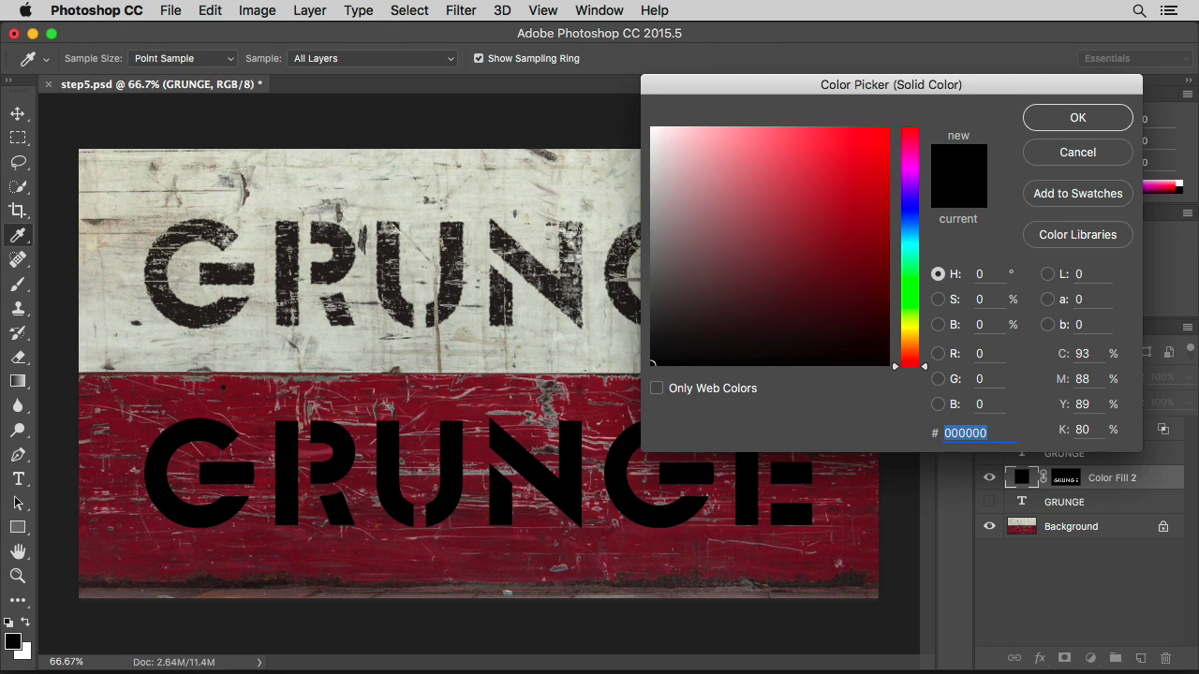
Step: Set the fill colour to pale green c3d9c3 (H 120, S 10, B 85)
{"action": "left_click", "coordinate": [984, 273]}
{"action": "type", "text": "120"}
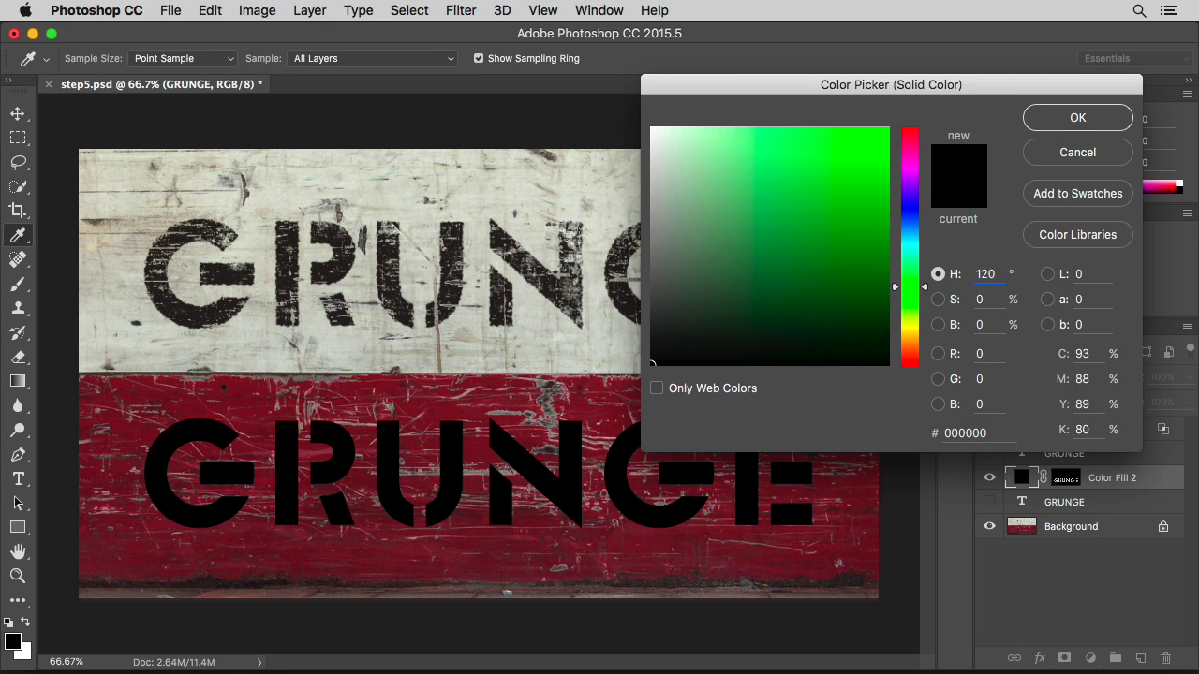
{"action": "left_click", "coordinate": [984, 299]}
{"action": "type", "text": "10"}
{"action": "left_click", "coordinate": [983, 324]}
{"action": "type", "text": "85"}
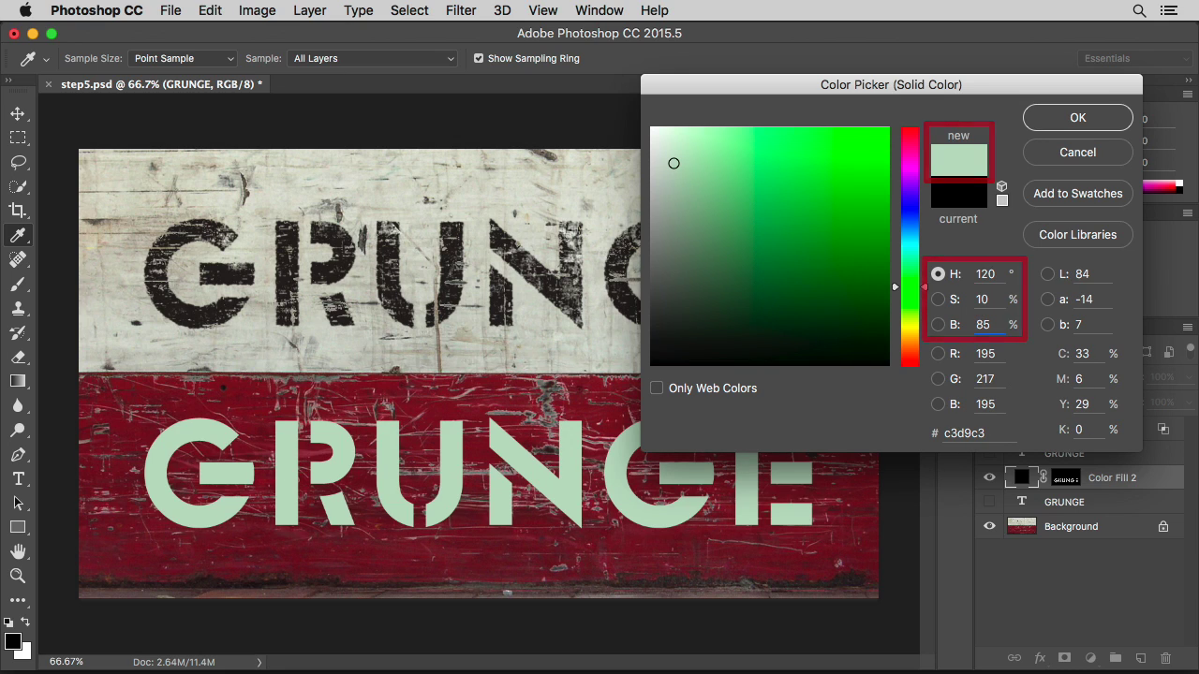
{"action": "left_click", "coordinate": [1088, 120]}
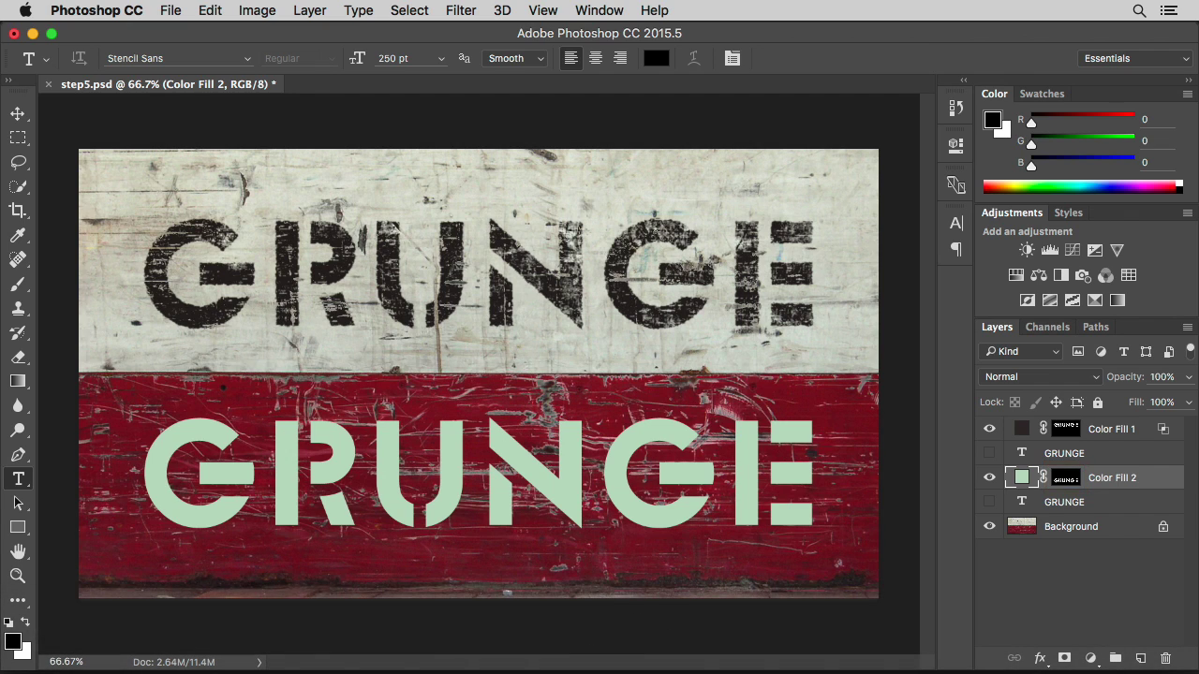
{"action": "left_click", "coordinate": [1065, 480], "text": "alt"}
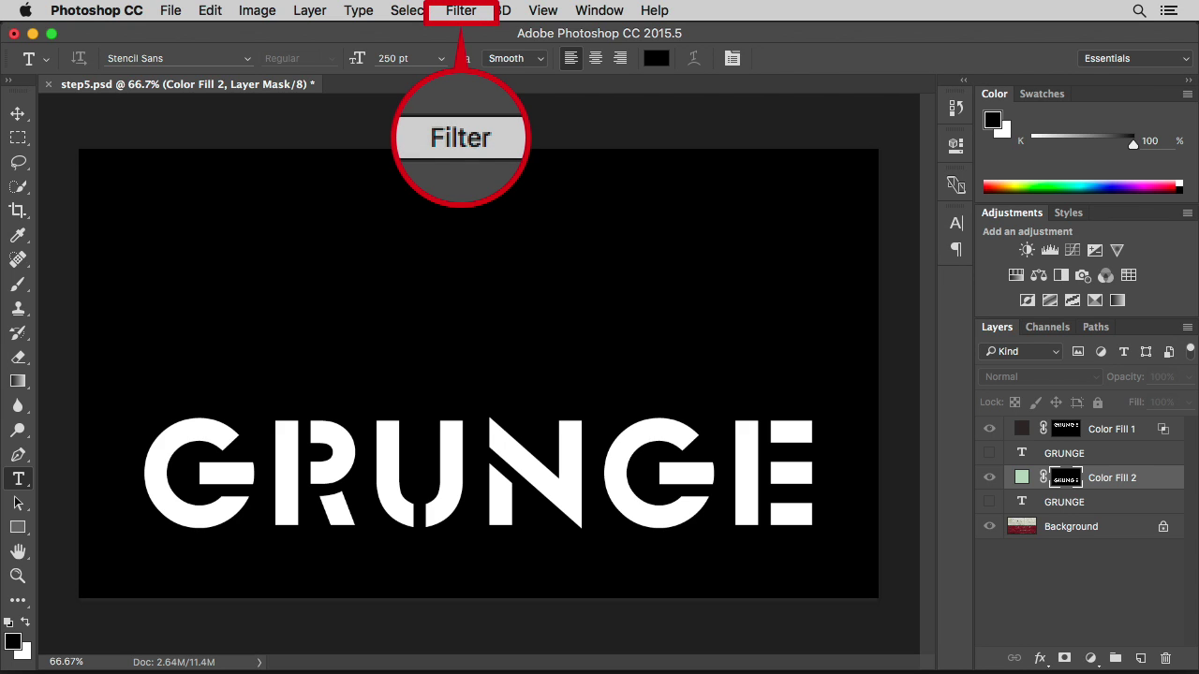
Step: Apply the Filter Gallery's Spatter effect to Color Fill 2's mask
{"action": "left_click", "coordinate": [462, 11]}
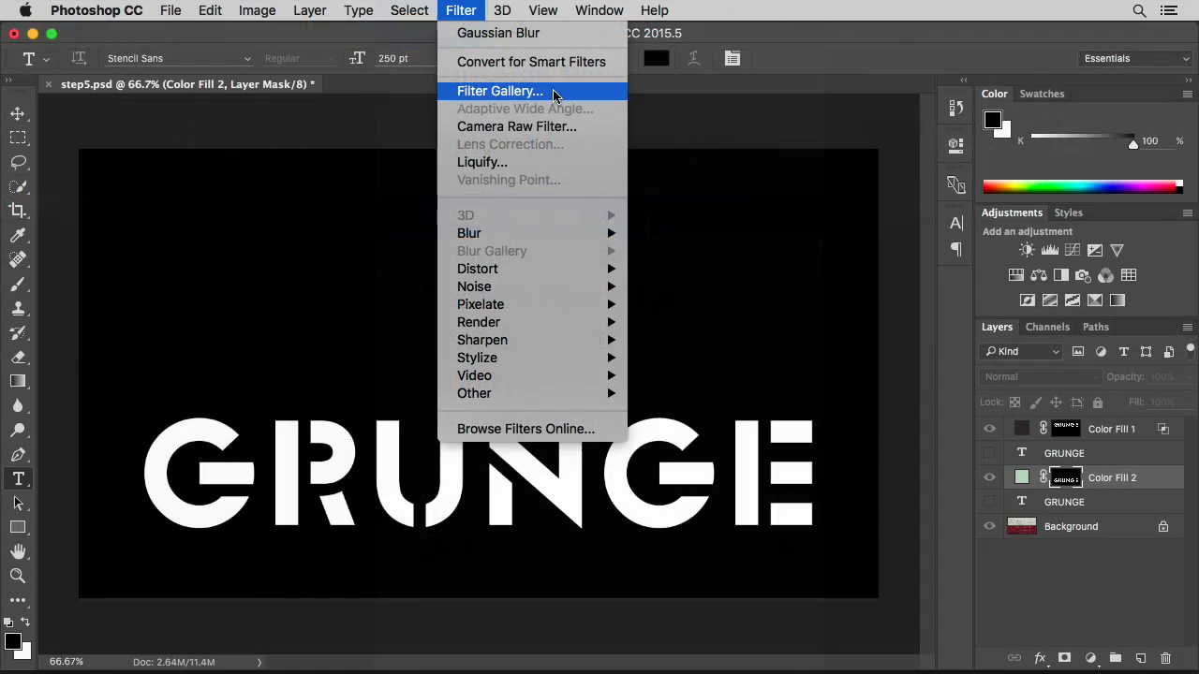
{"action": "left_click", "coordinate": [653, 220]}
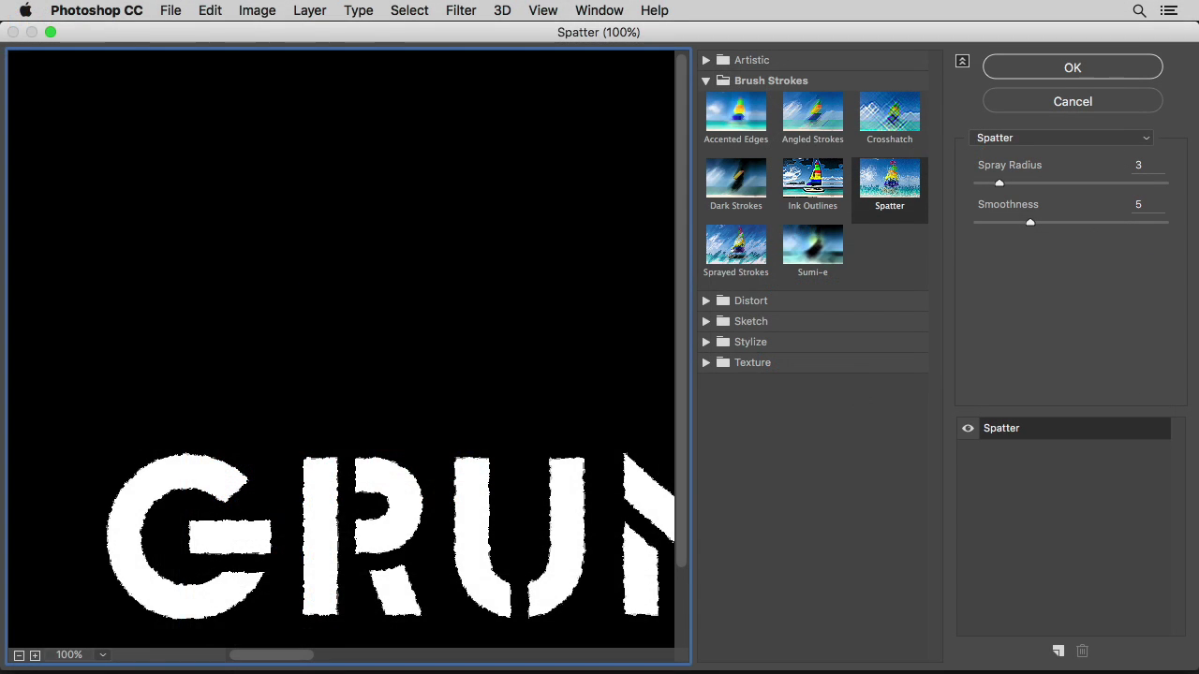
{"action": "left_click", "coordinate": [1086, 70]}
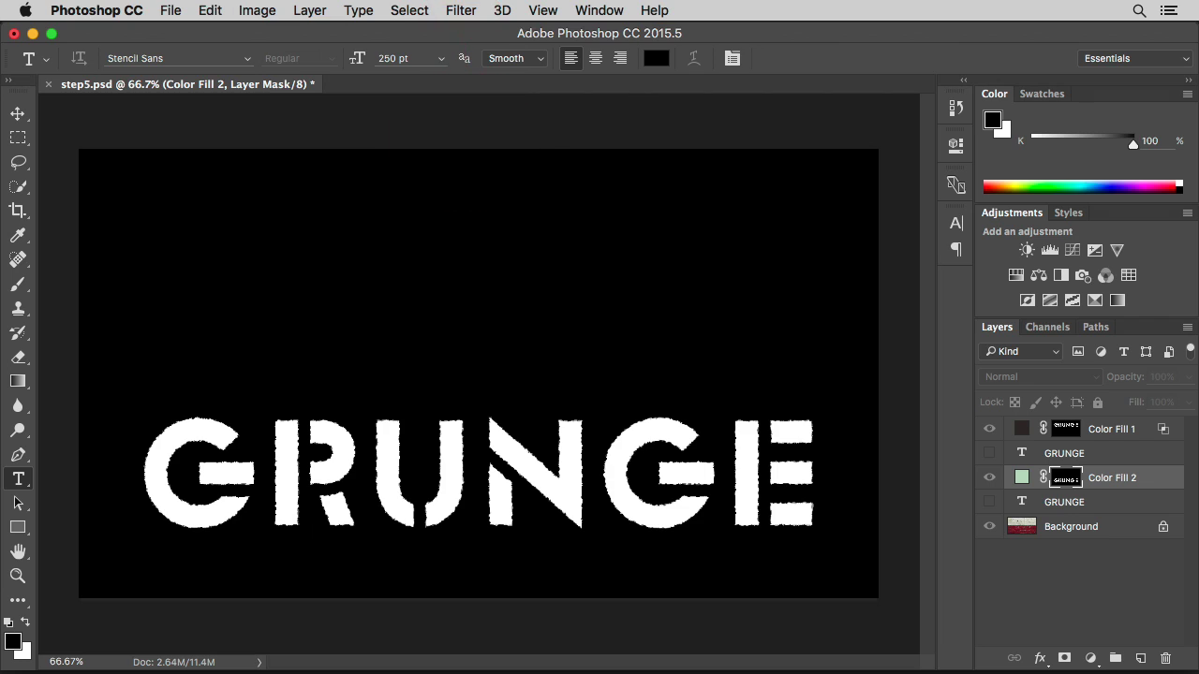
{"action": "left_click", "coordinate": [462, 11]}
{"action": "mouse_move", "coordinate": [481, 304]}
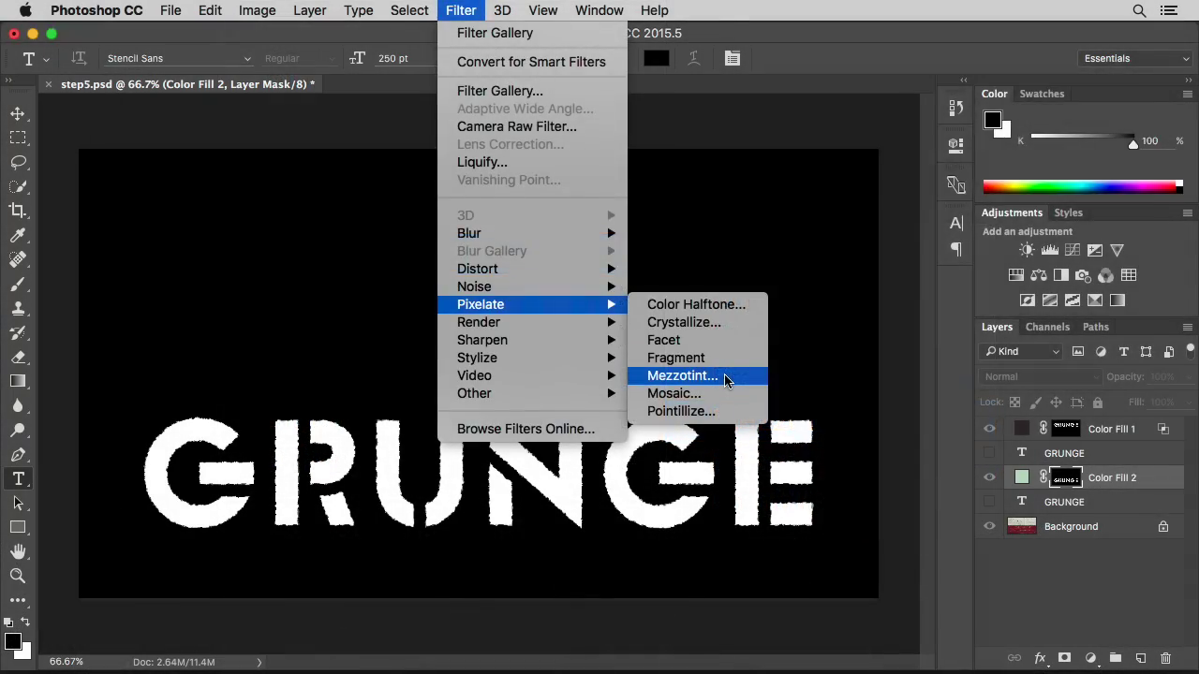
Step: Apply a Medium Strokes Mezzotint to the lower word's mask
{"action": "left_click", "coordinate": [731, 379]}
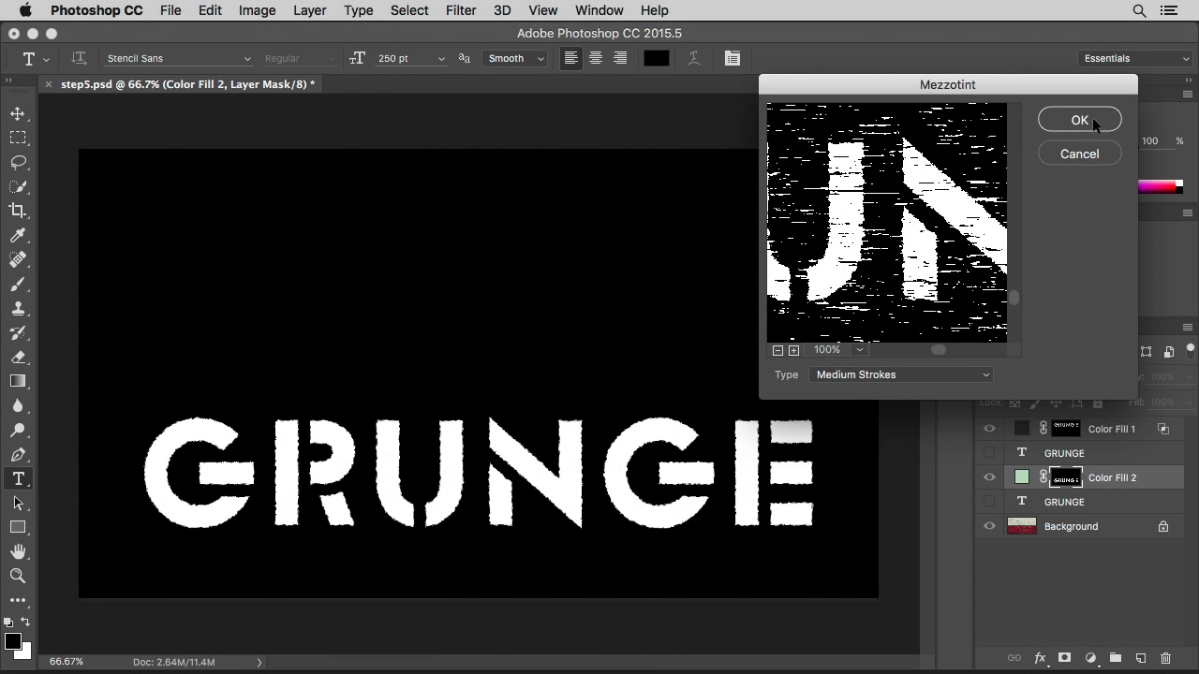
{"action": "left_click", "coordinate": [1078, 119]}
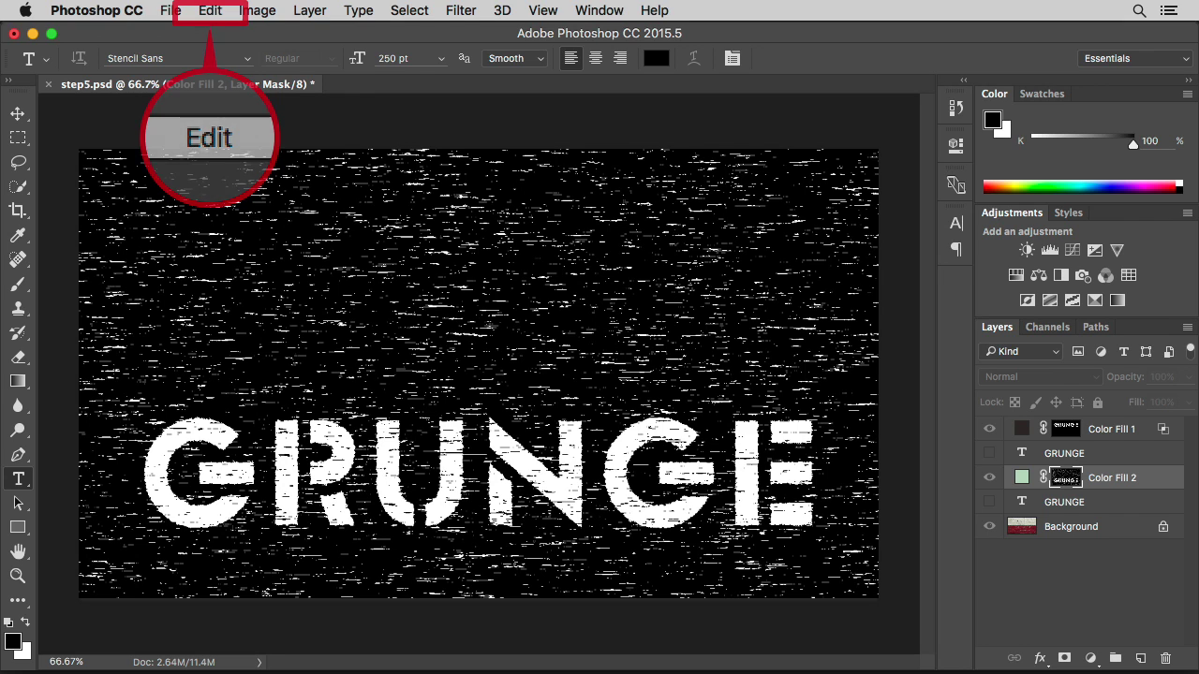
{"action": "left_click", "coordinate": [211, 14]}
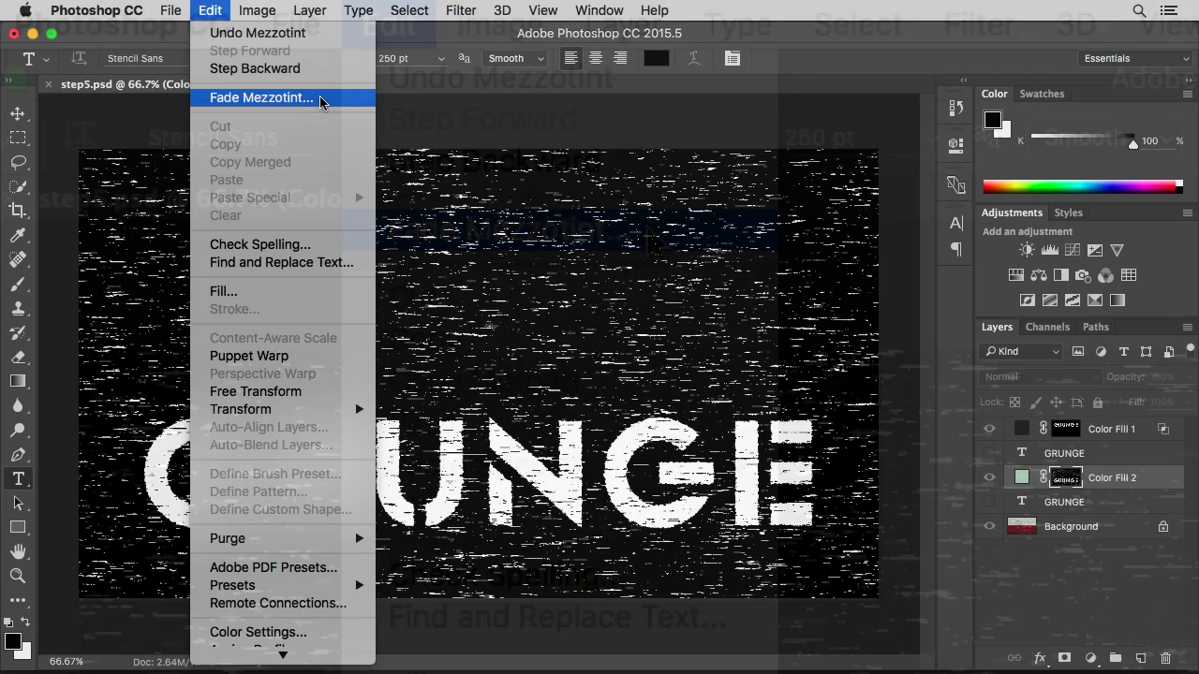
Step: Fade the Mezzotint in Multiply mode so streaks remain only inside the letters
{"action": "left_click", "coordinate": [321, 99]}
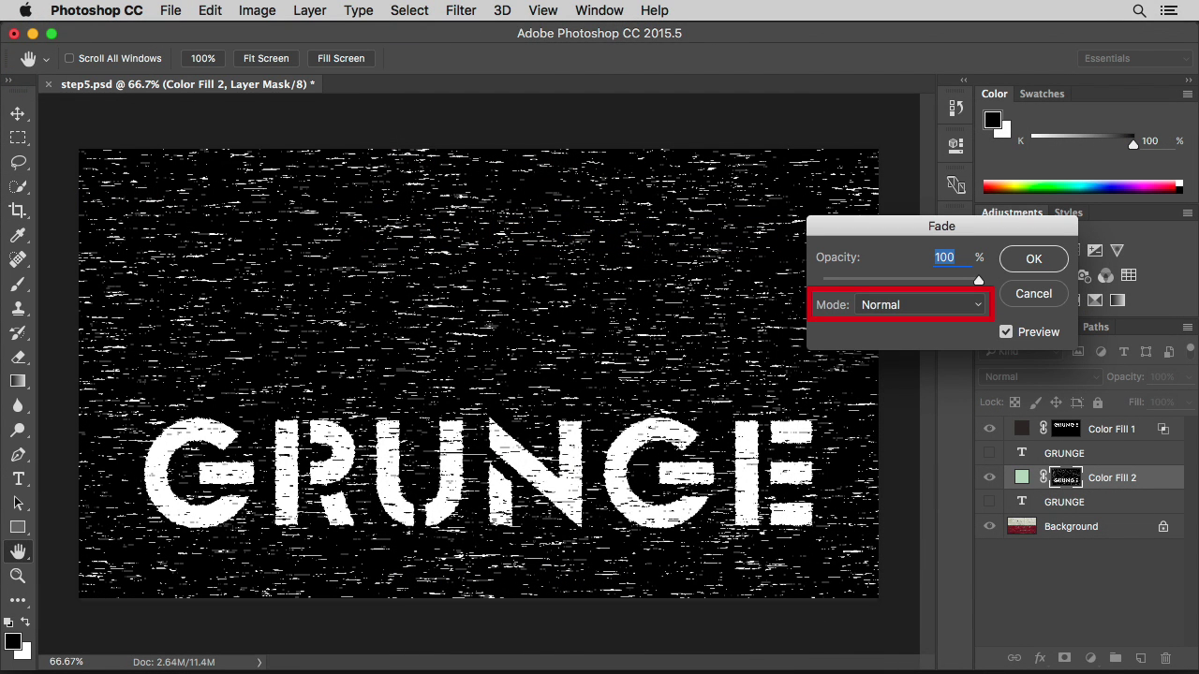
{"action": "left_click", "coordinate": [977, 305]}
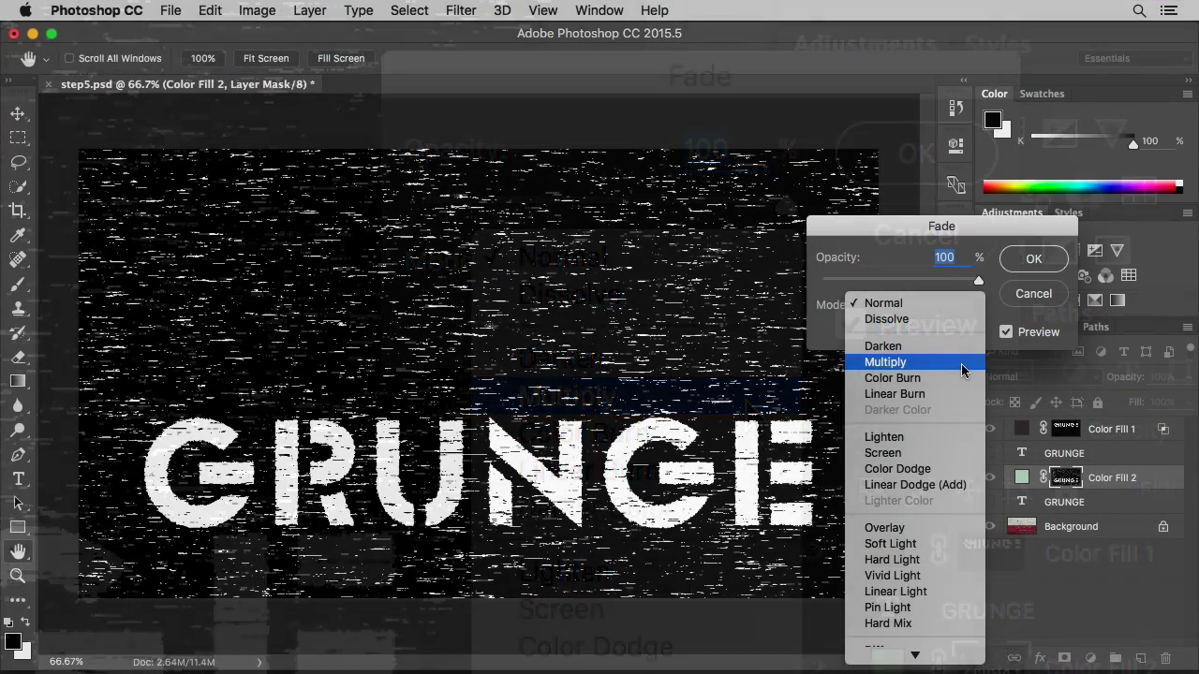
{"action": "left_click", "coordinate": [963, 364]}
{"action": "left_click", "coordinate": [1034, 259]}
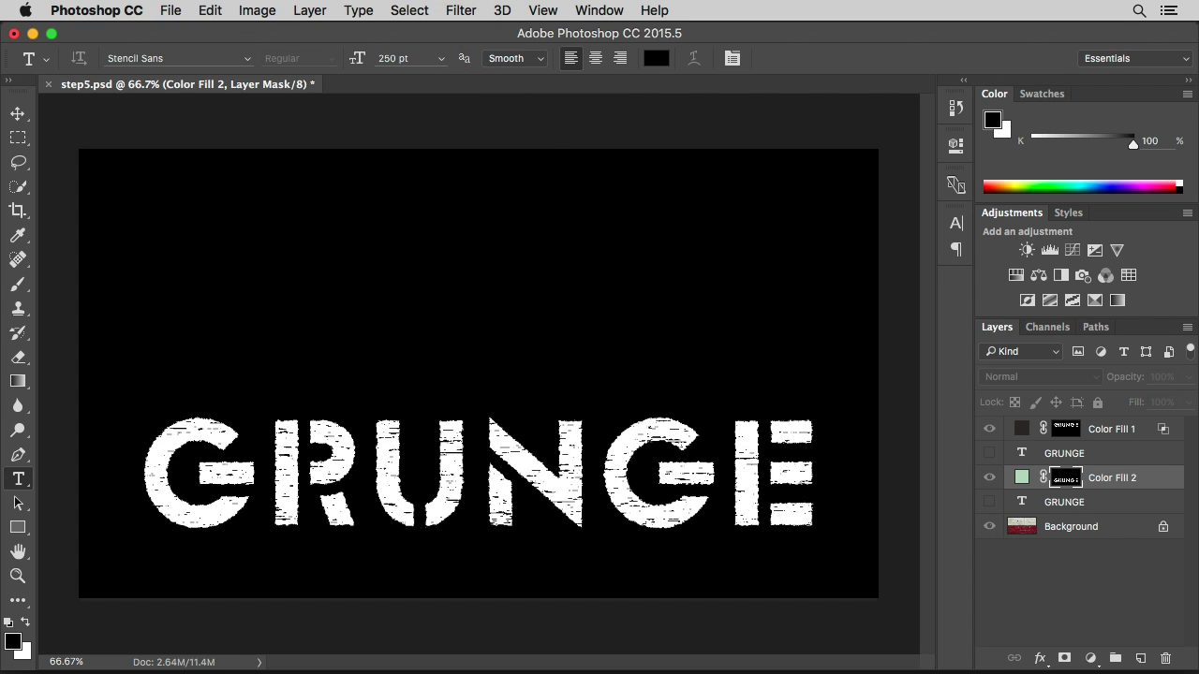
{"action": "left_click", "coordinate": [461, 12]}
{"action": "mouse_move", "coordinate": [445, 256]}
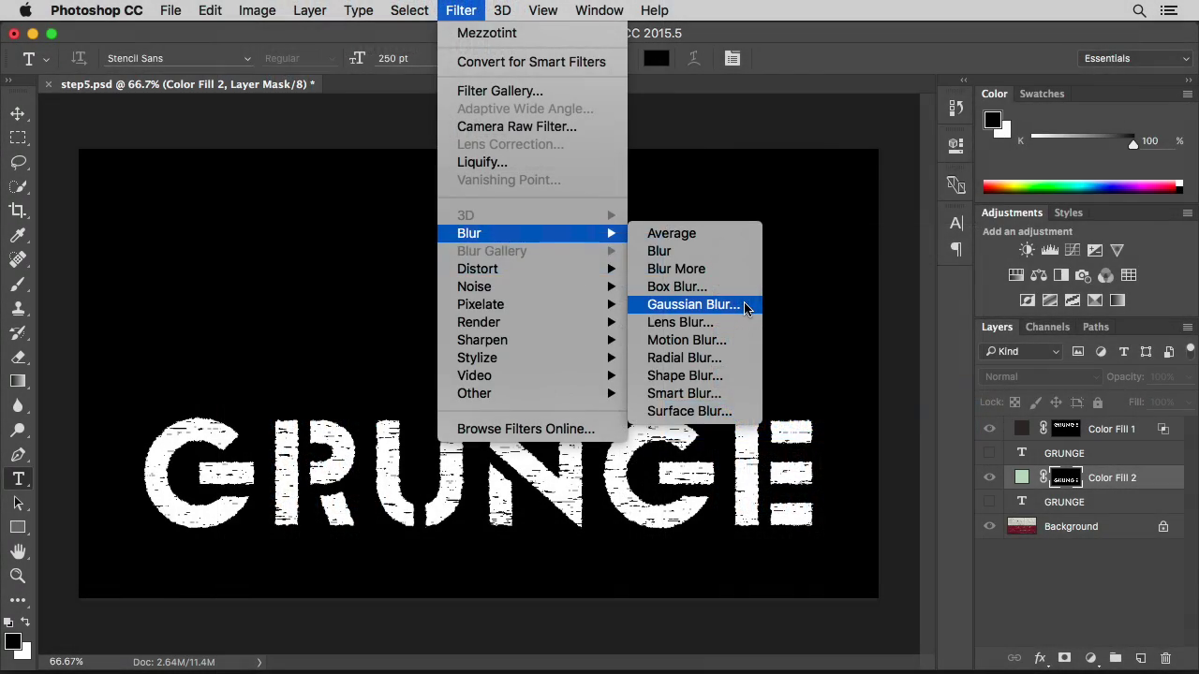
Step: Soften the mask with a 0.5-pixel Gaussian Blur and return to the composite view
{"action": "left_click", "coordinate": [748, 378]}
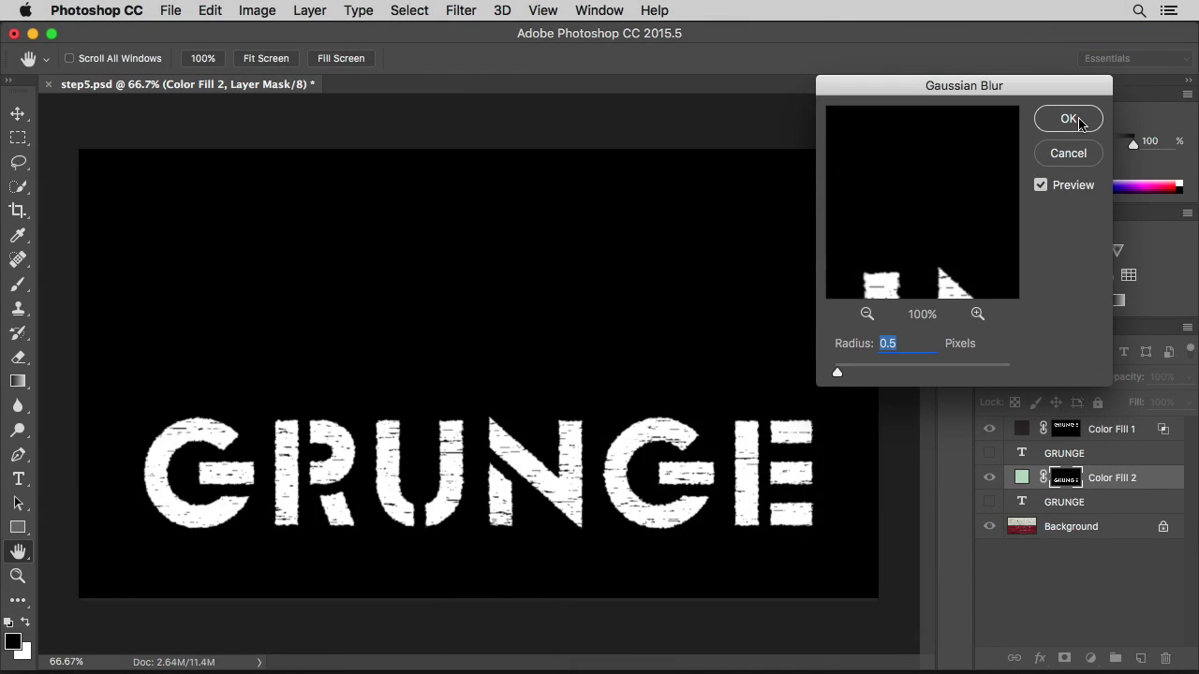
{"action": "left_click", "coordinate": [1079, 122]}
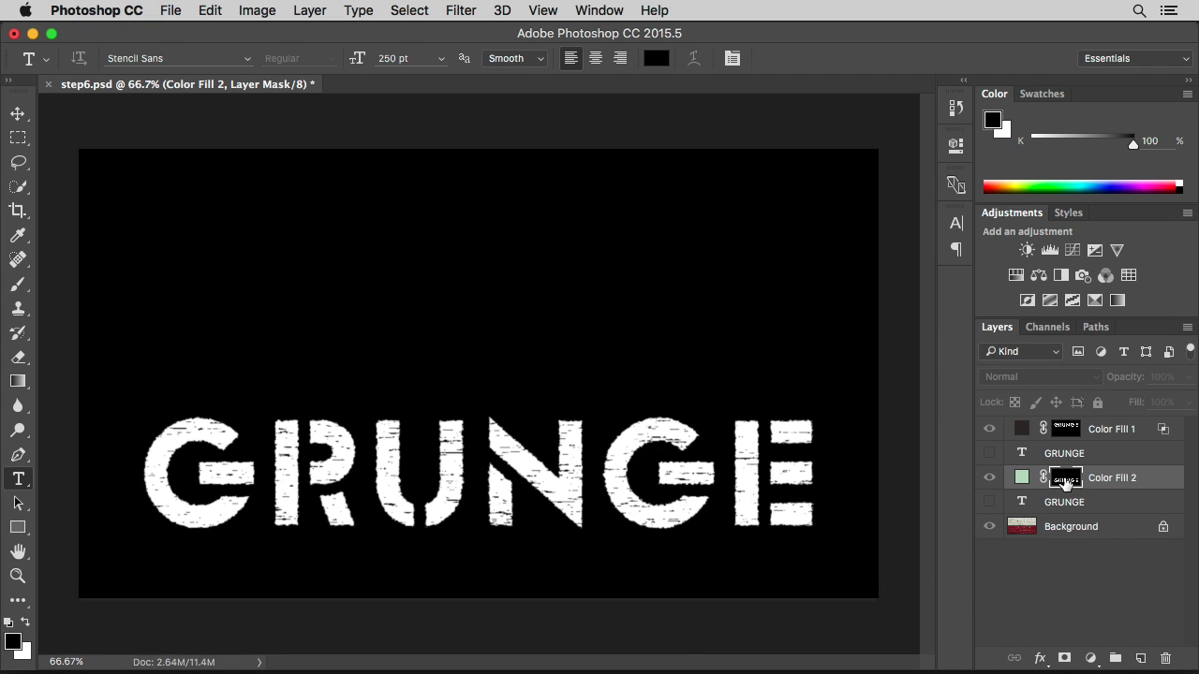
{"action": "left_click", "coordinate": [1065, 482], "text": "alt"}
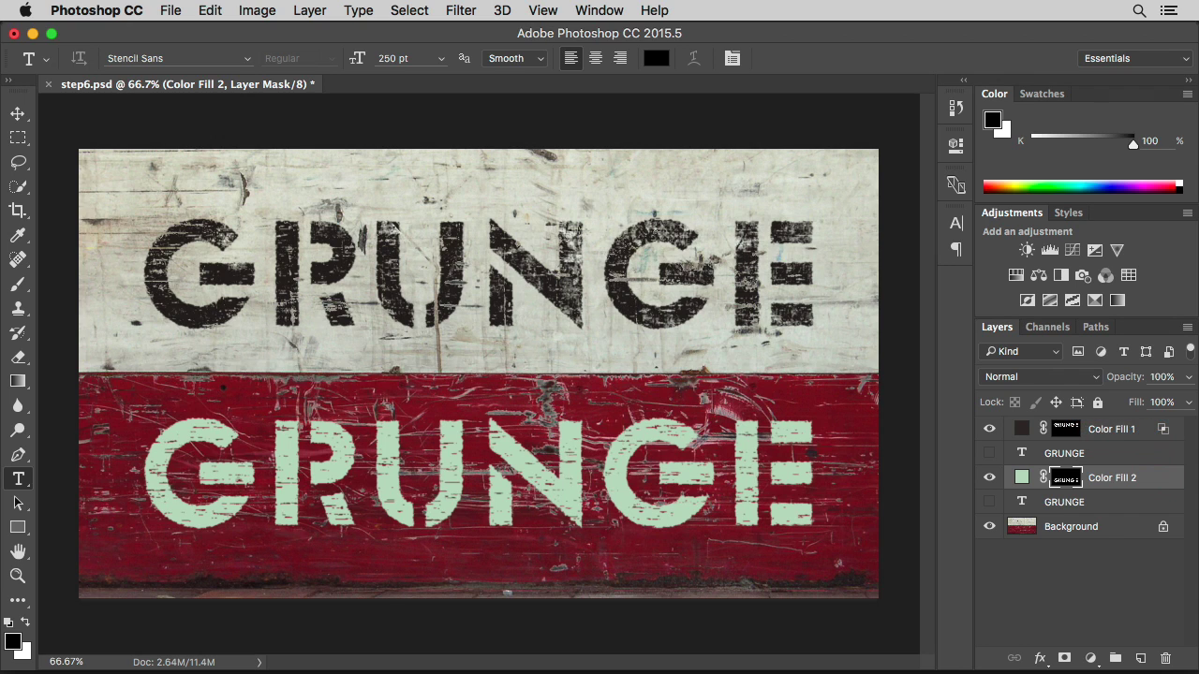
Step: Blend Color Fill 2 in Screen mode with underlying Blend If ranges 40/56 and 72/88
{"action": "double_click", "coordinate": [1162, 484]}
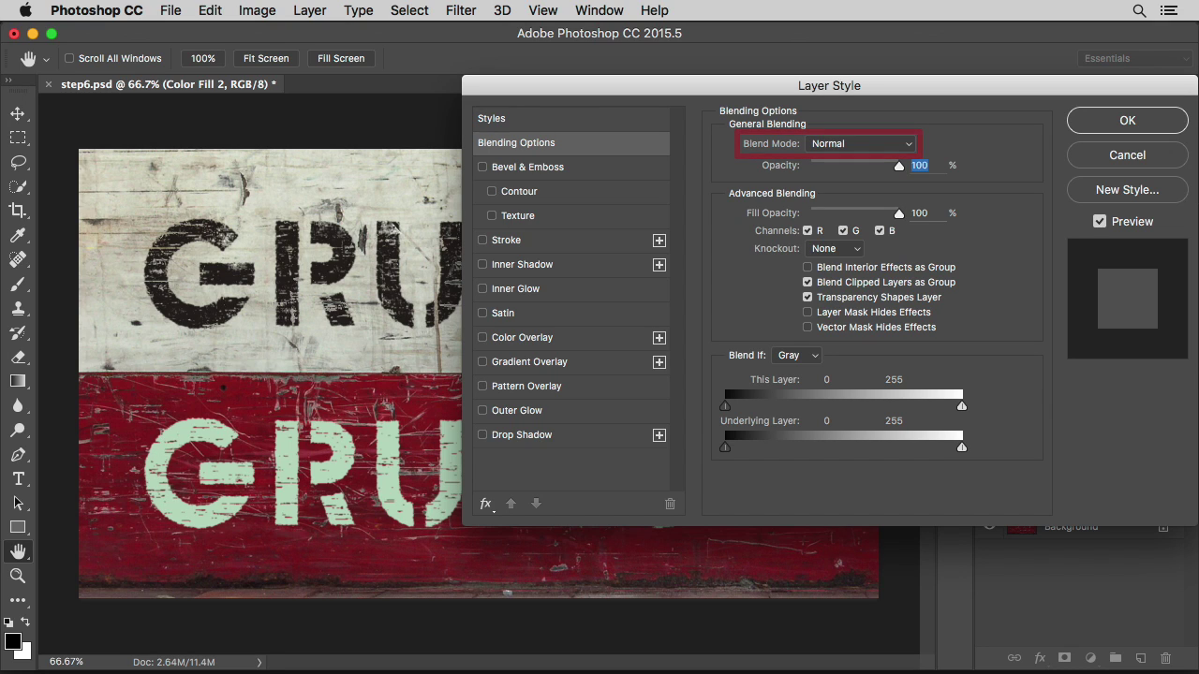
{"action": "left_click", "coordinate": [907, 145]}
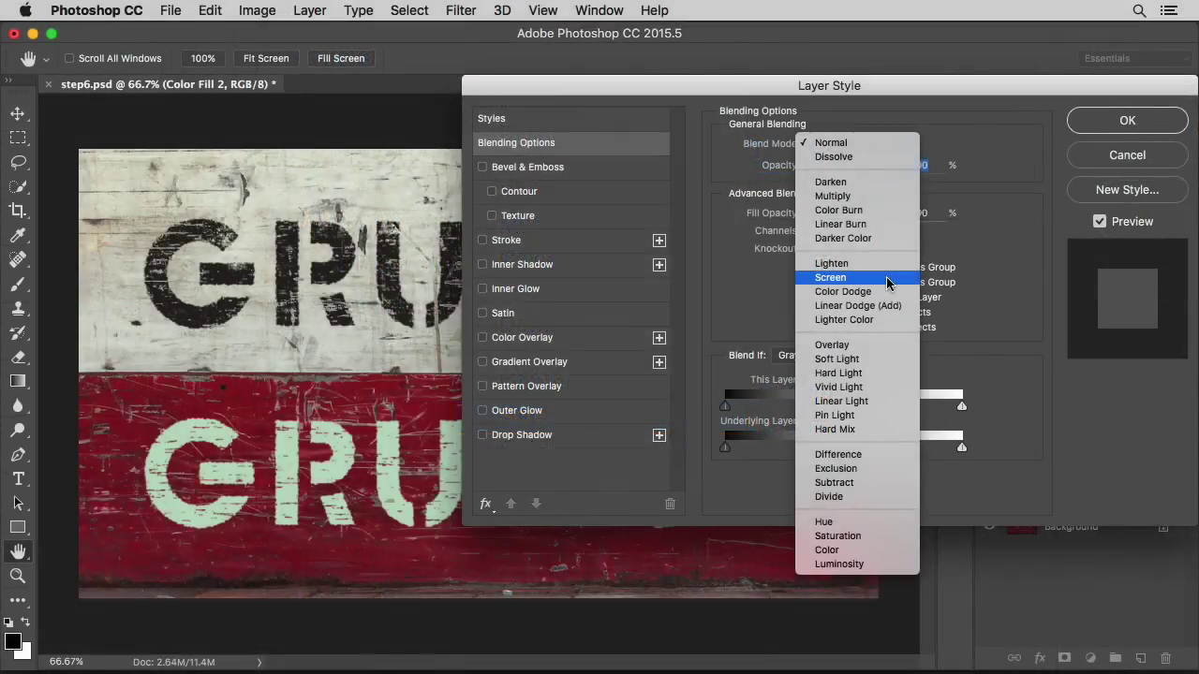
{"action": "left_click", "coordinate": [886, 277]}
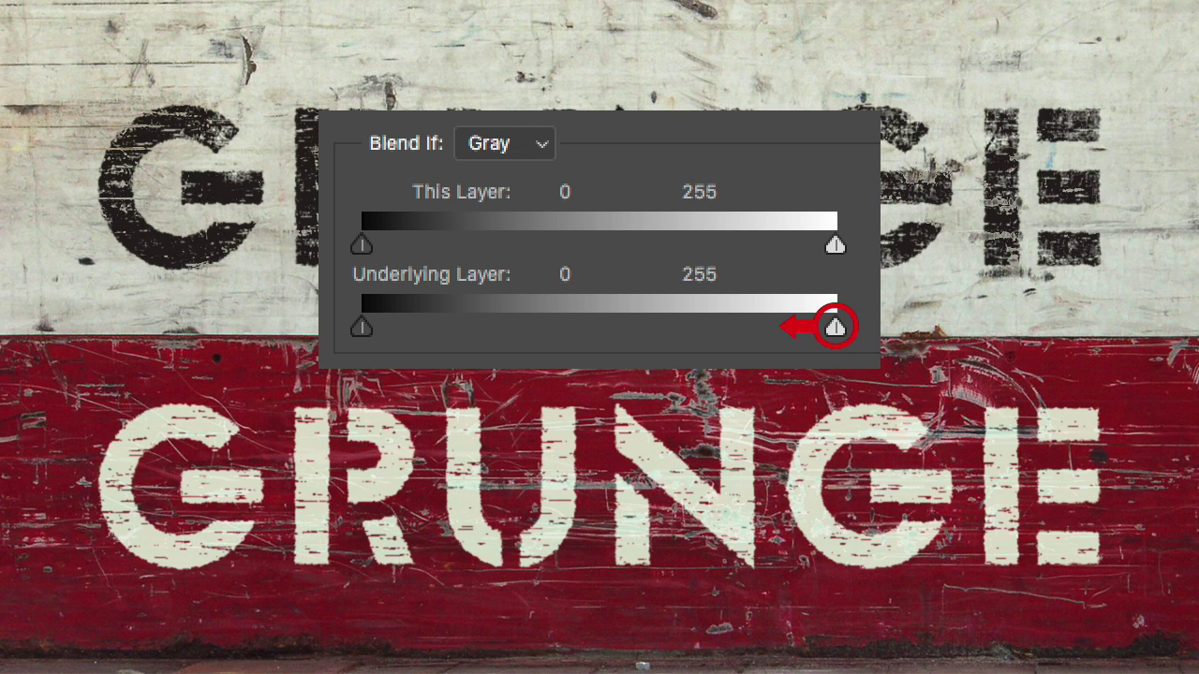
{"action": "left_click_drag", "start_coordinate": [834, 327], "coordinate": [494, 328]}
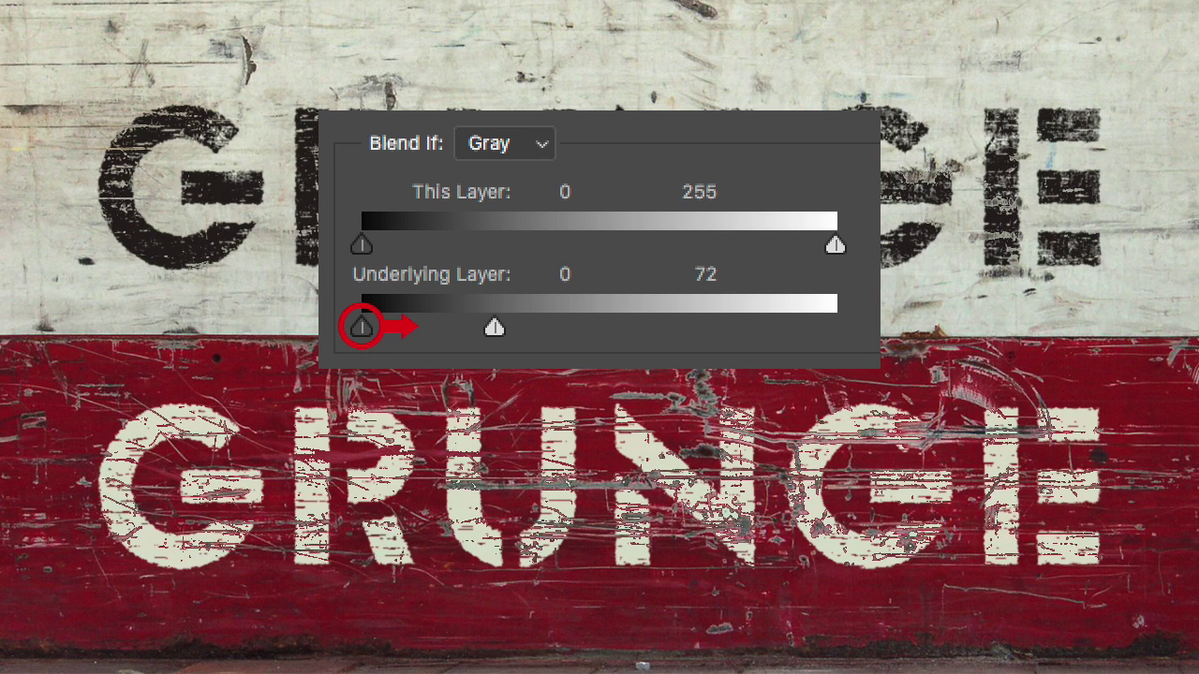
{"action": "left_click_drag", "start_coordinate": [361, 328], "coordinate": [465, 328]}
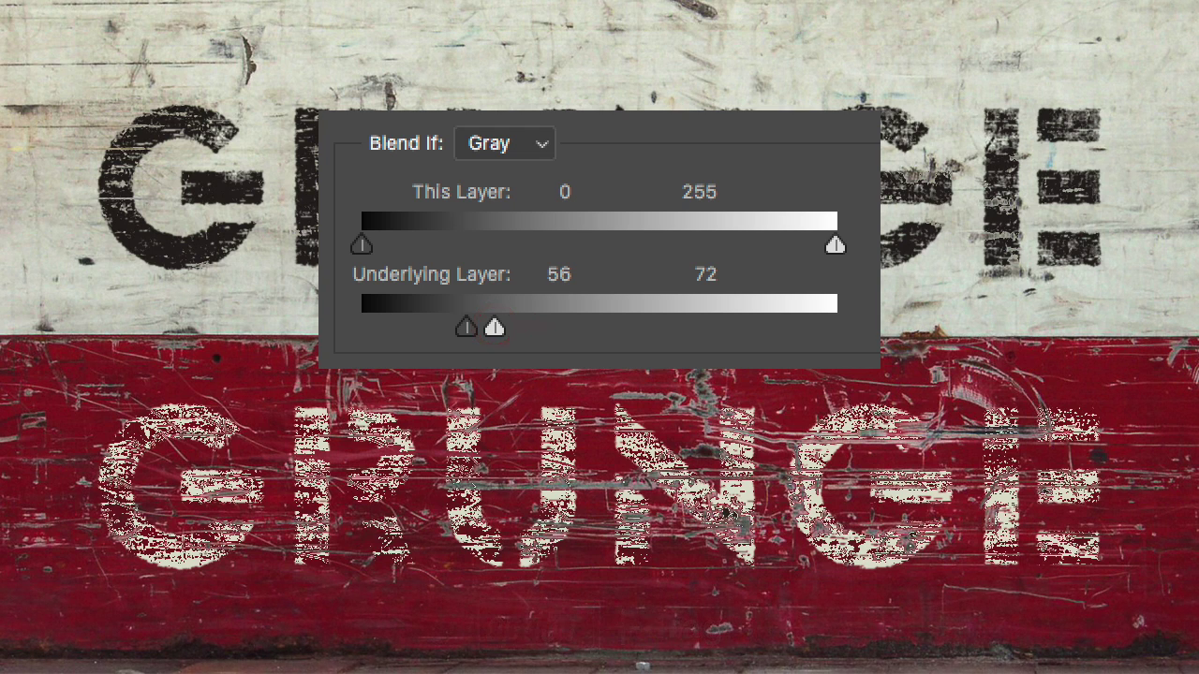
{"action": "left_click_drag", "start_coordinate": [494, 327], "coordinate": [524, 327]}
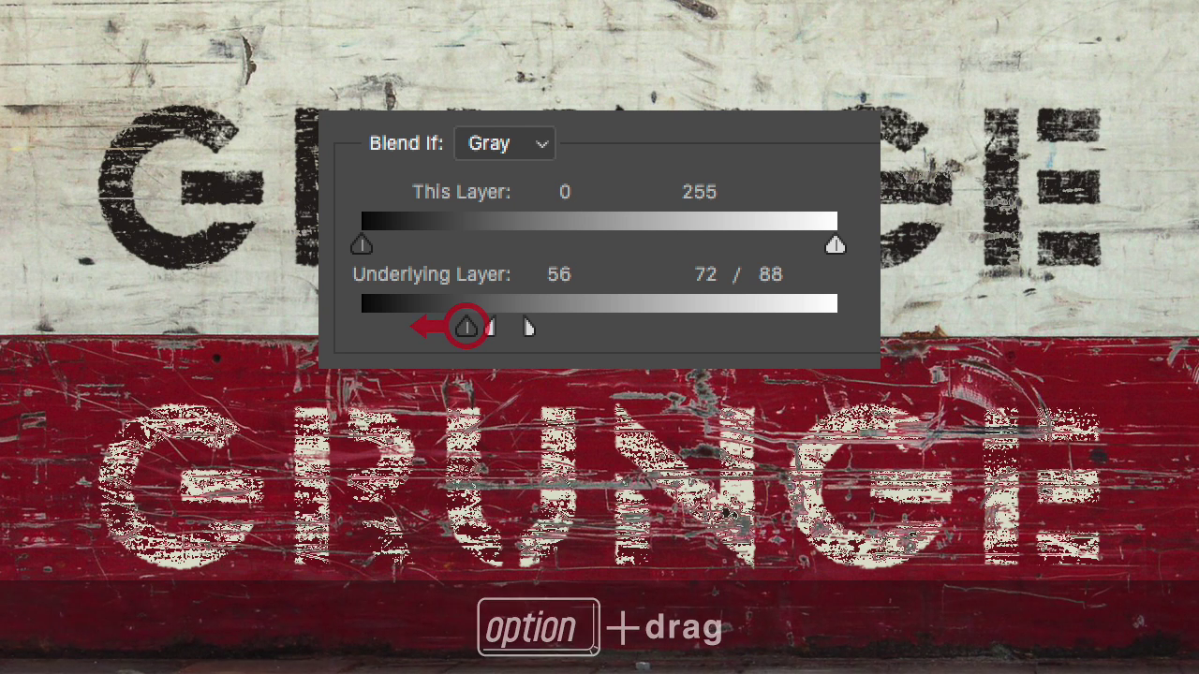
{"action": "left_click_drag", "start_coordinate": [466, 327], "coordinate": [433, 327]}
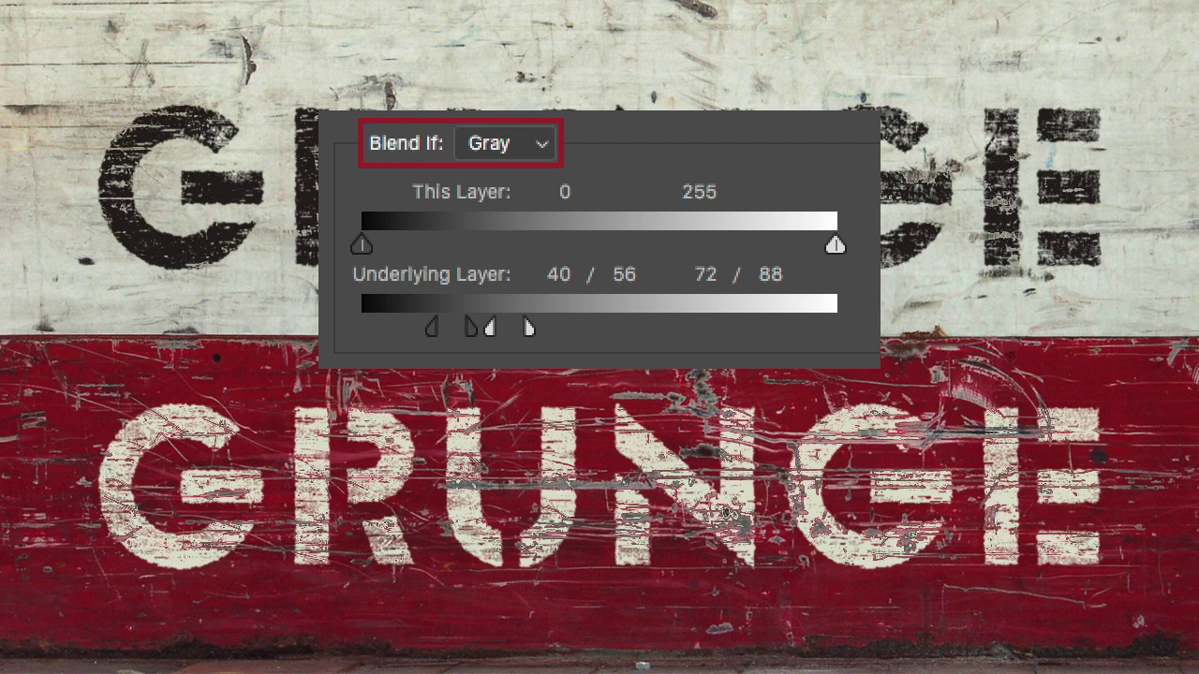
Step: Make Color Fill 2 blend by the Red channel, with Underlying Layer split to 72/88 and 104/120
{"action": "left_click", "coordinate": [542, 145]}
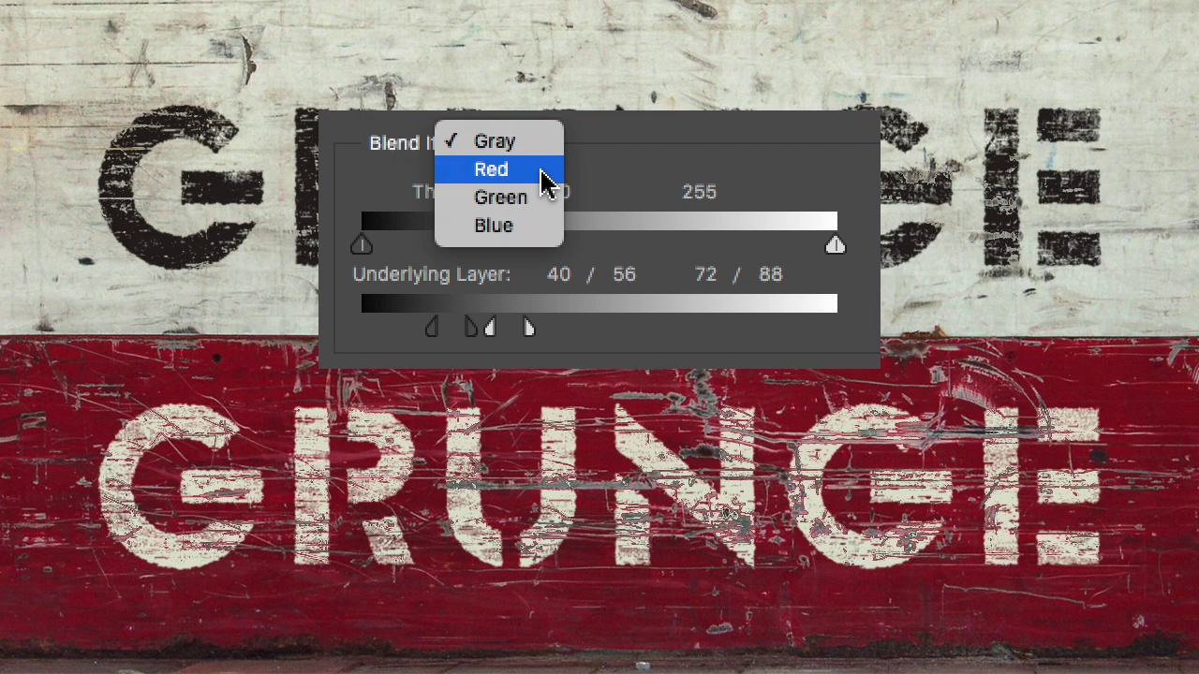
{"action": "left_click", "coordinate": [546, 178]}
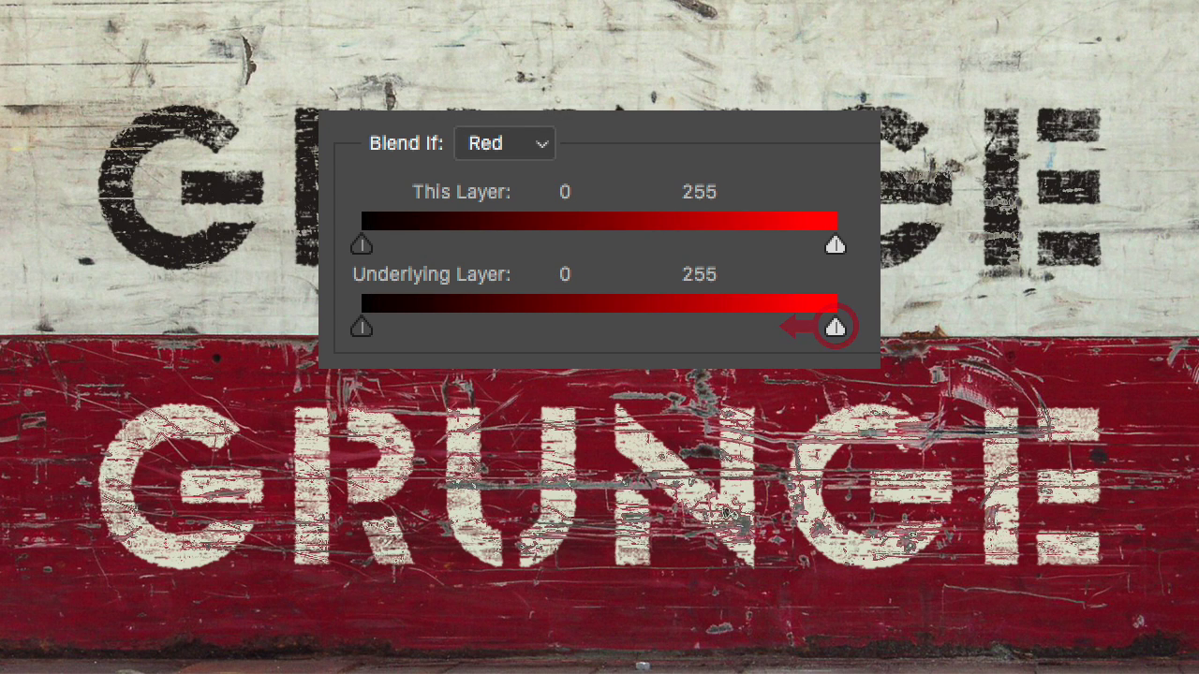
{"action": "left_click_drag", "start_coordinate": [835, 327], "coordinate": [556, 329]}
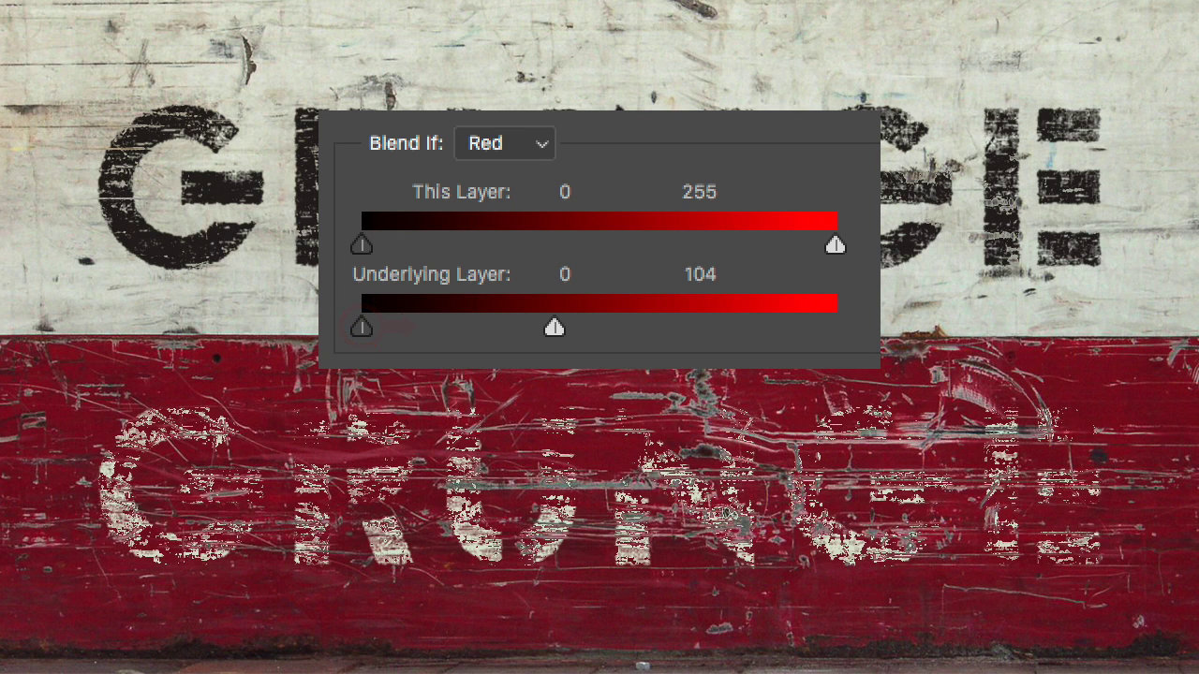
{"action": "left_click_drag", "start_coordinate": [361, 330], "coordinate": [524, 330]}
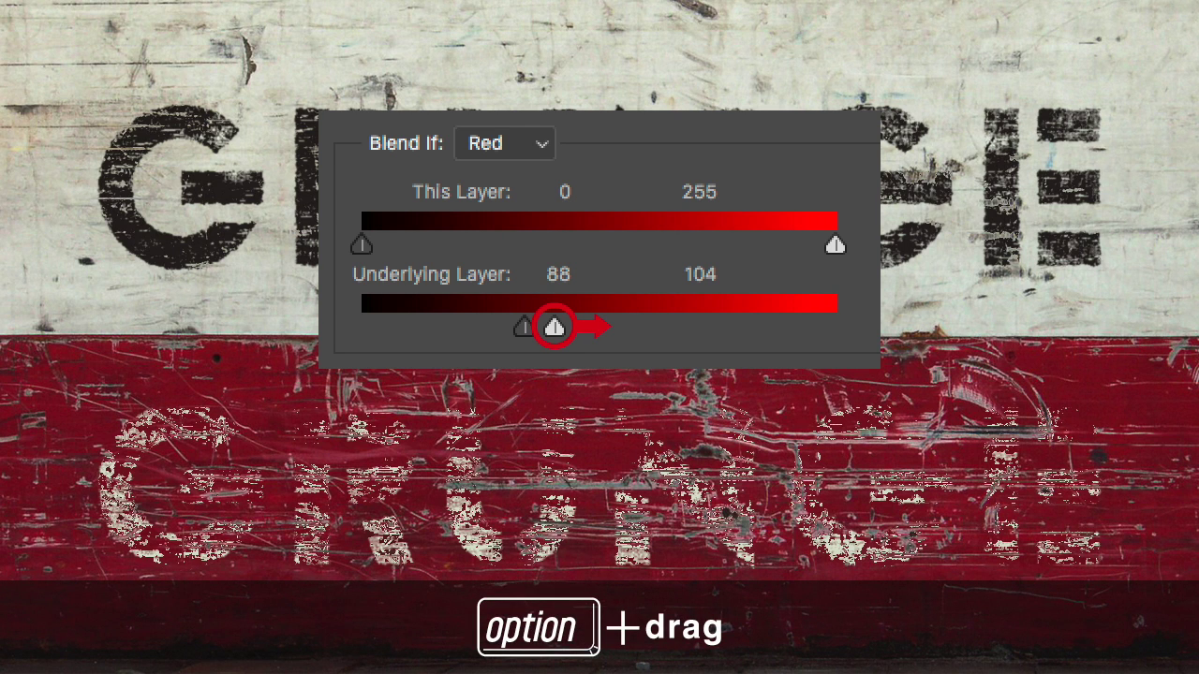
{"action": "left_click_drag", "start_coordinate": [555, 328], "coordinate": [588, 328]}
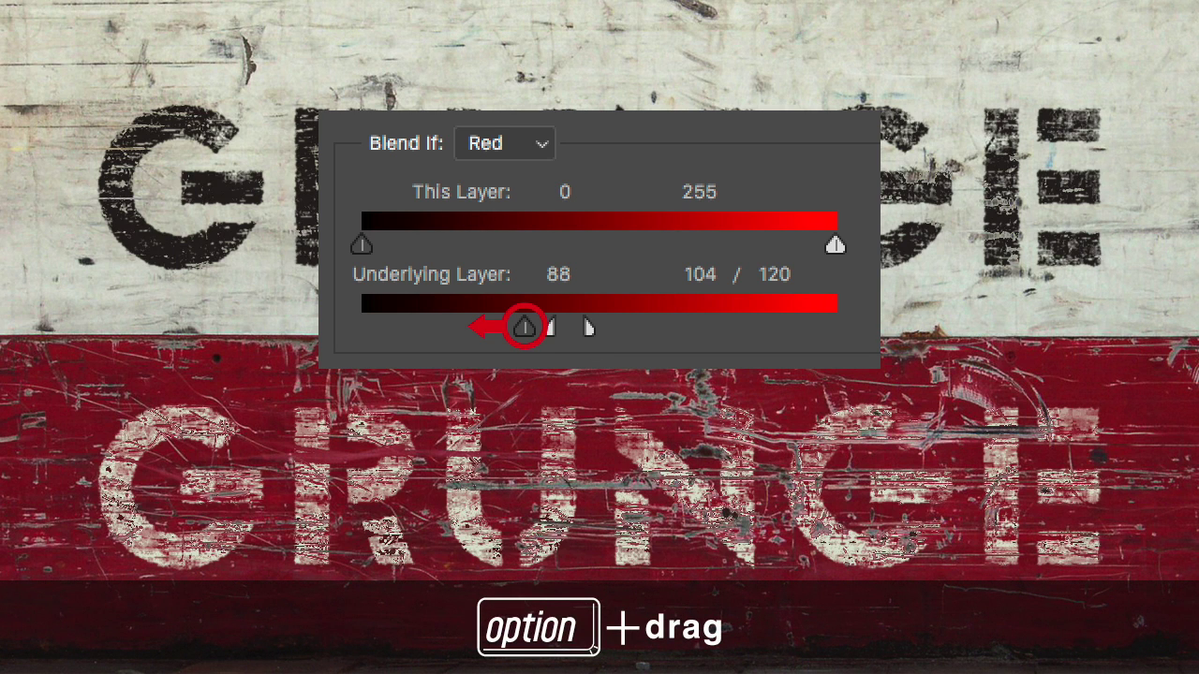
{"action": "left_click_drag", "start_coordinate": [525, 327], "coordinate": [490, 328]}
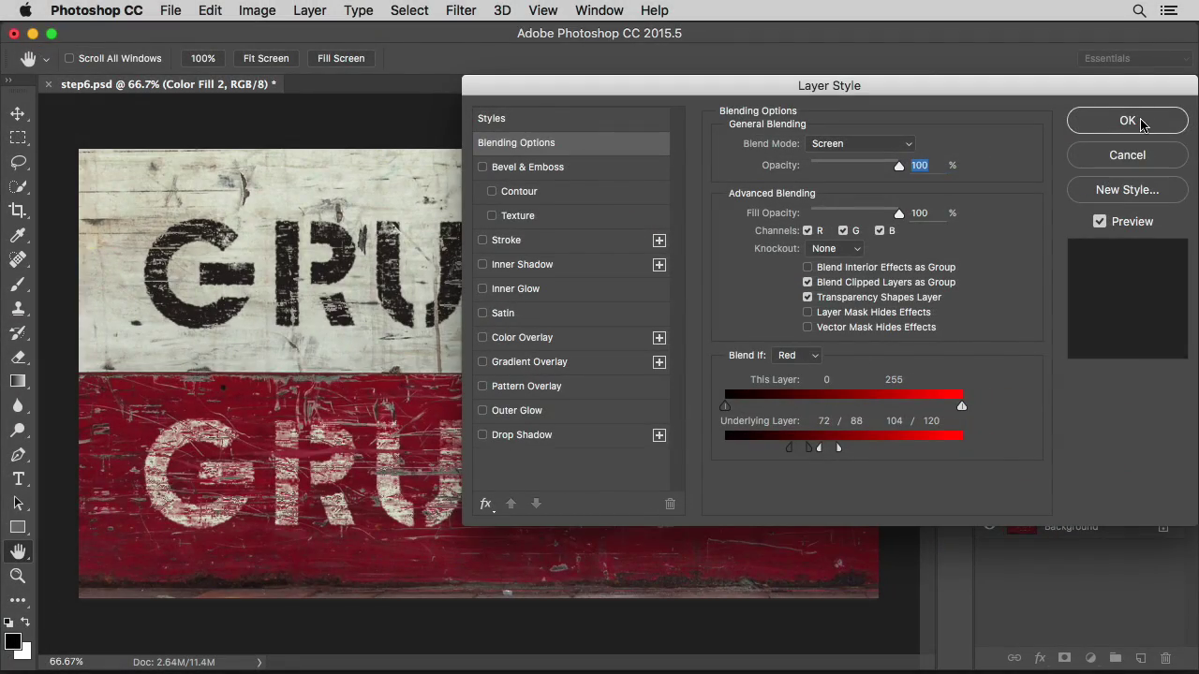
{"action": "left_click", "coordinate": [1127, 120]}
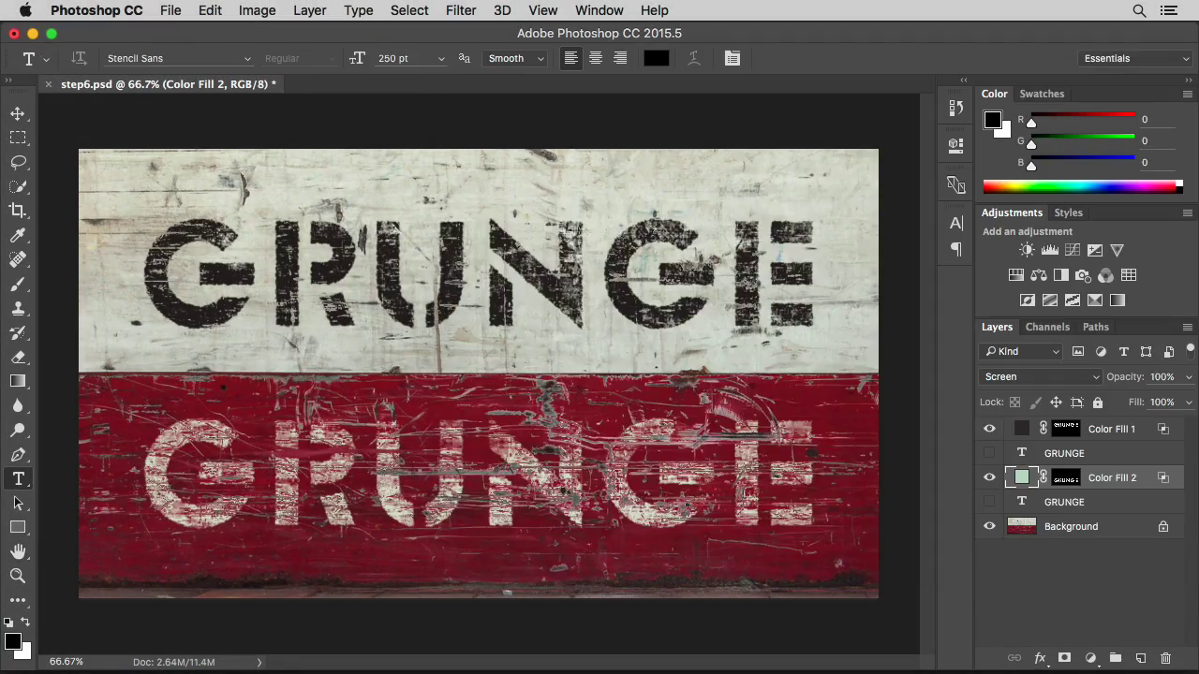